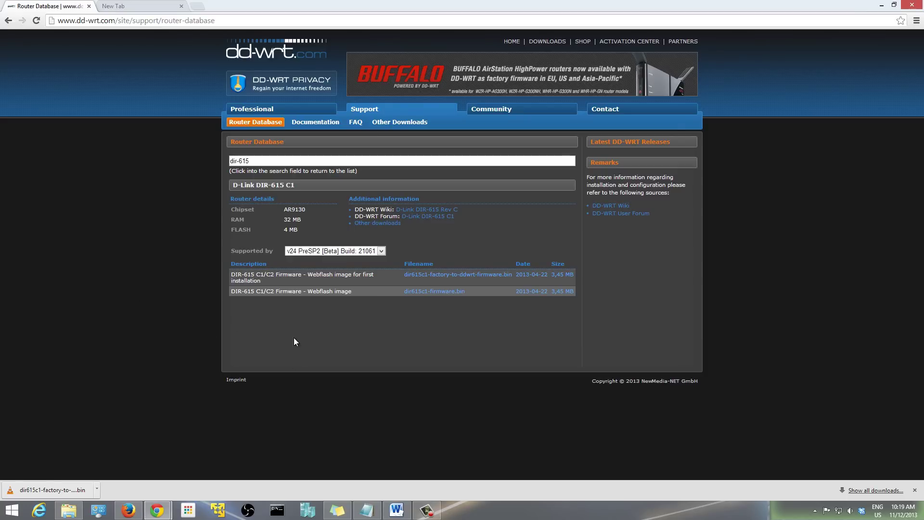
pyautogui.click(135, 8)
pyautogui.click(72, 11)
pyautogui.click(125, 10)
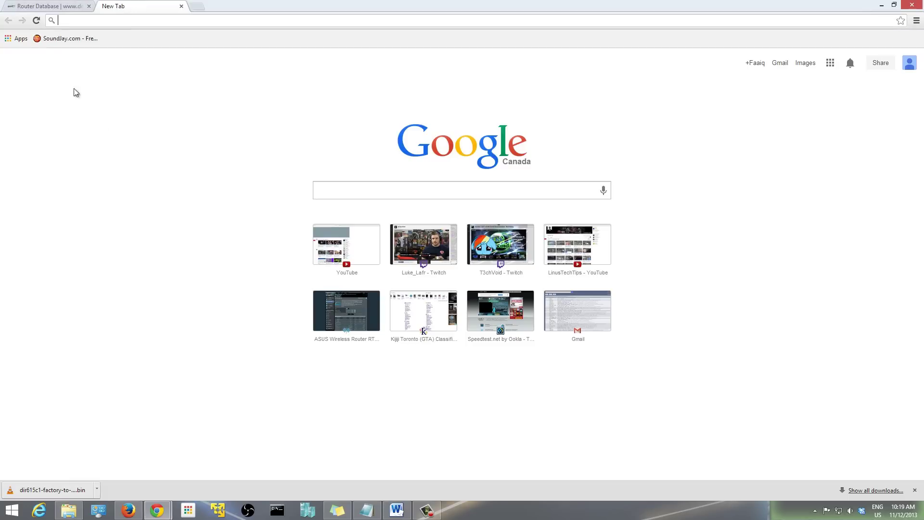
pyautogui.click(54, 6)
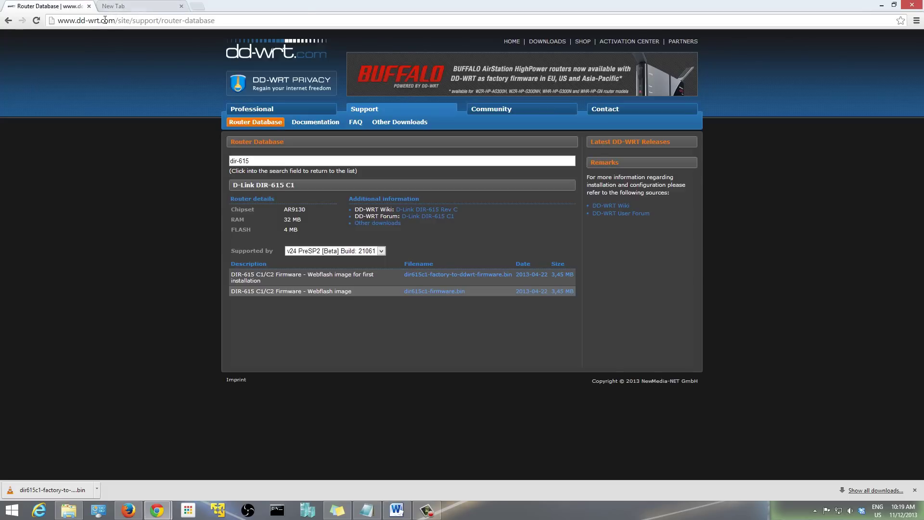
pyautogui.click(102, 24)
# Load the router control panel at 192.168.1.55 in the empty browser tab
pyautogui.click(121, 6)
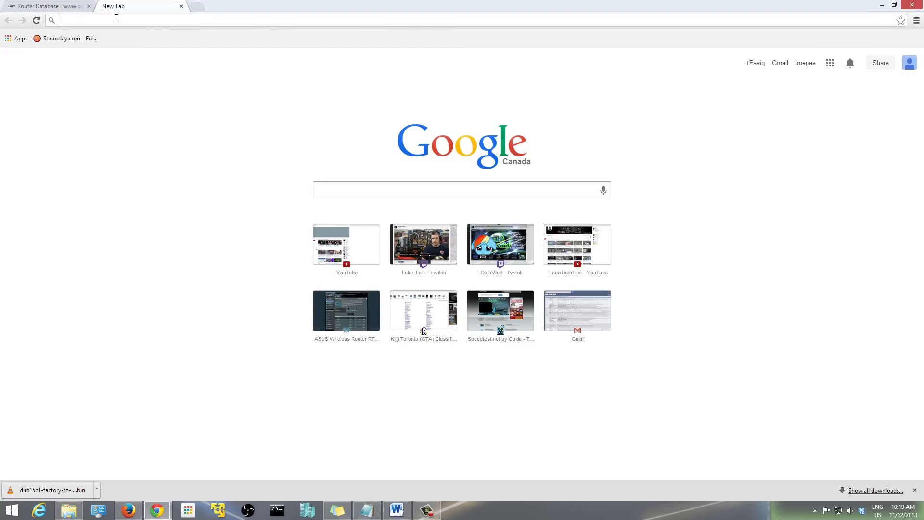
pyautogui.write('192')
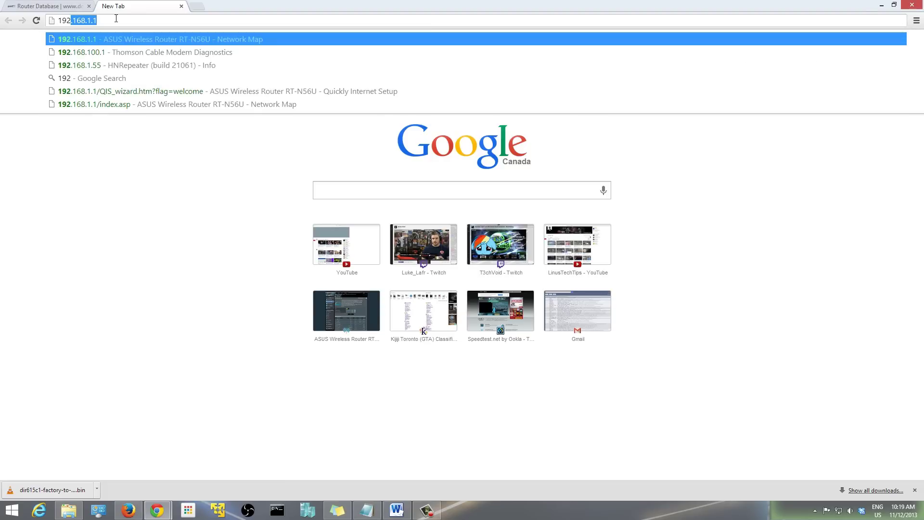
pyautogui.write('.168.1.55')
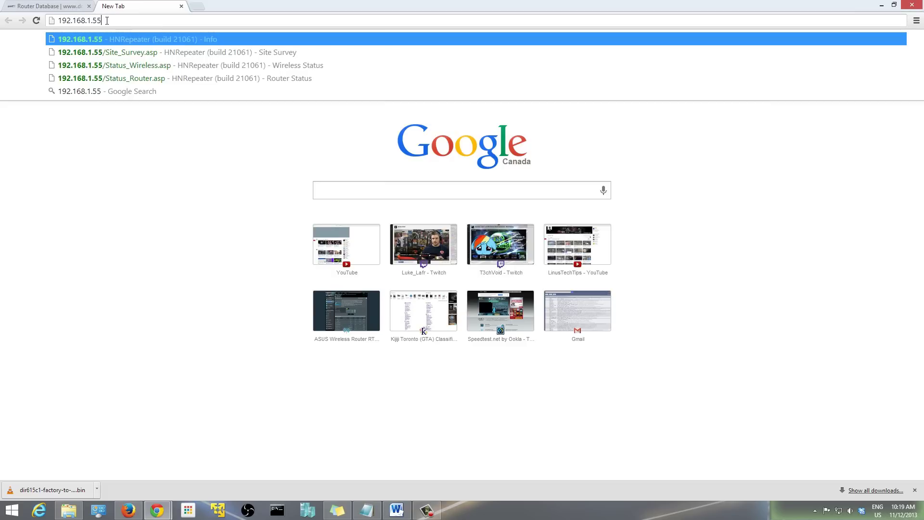
pyautogui.press('Return')
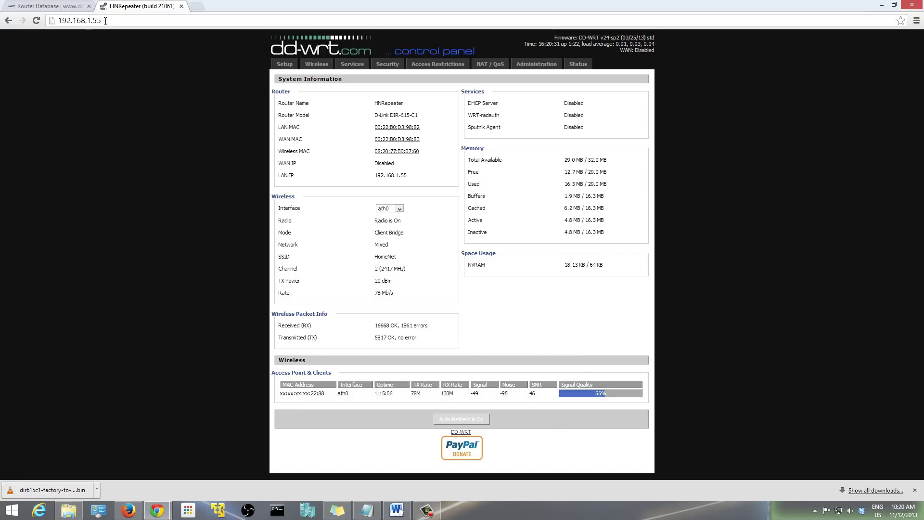
# Open the router's Basic Setup page from the system information page
pyautogui.moveTo(102, 20); pyautogui.dragTo(91, 21)
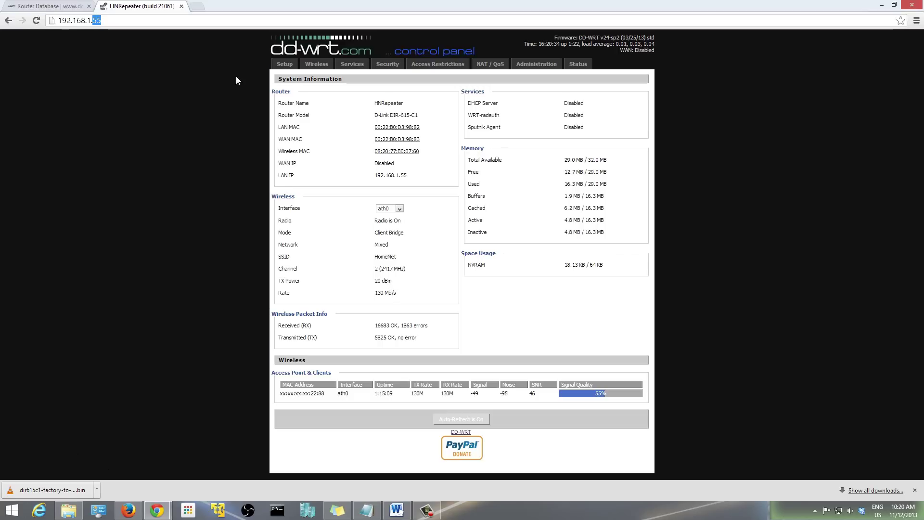
pyautogui.tripleClick(292, 149)
pyautogui.click(293, 166)
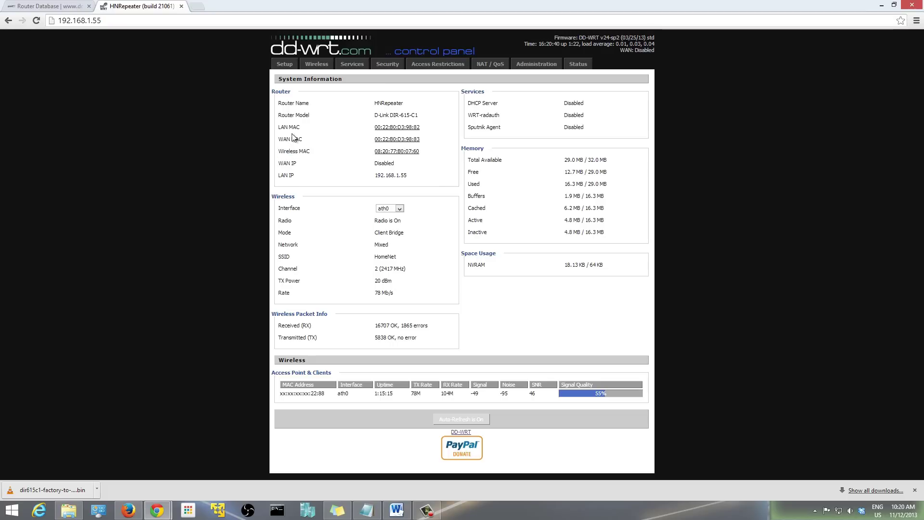
pyautogui.click(282, 65)
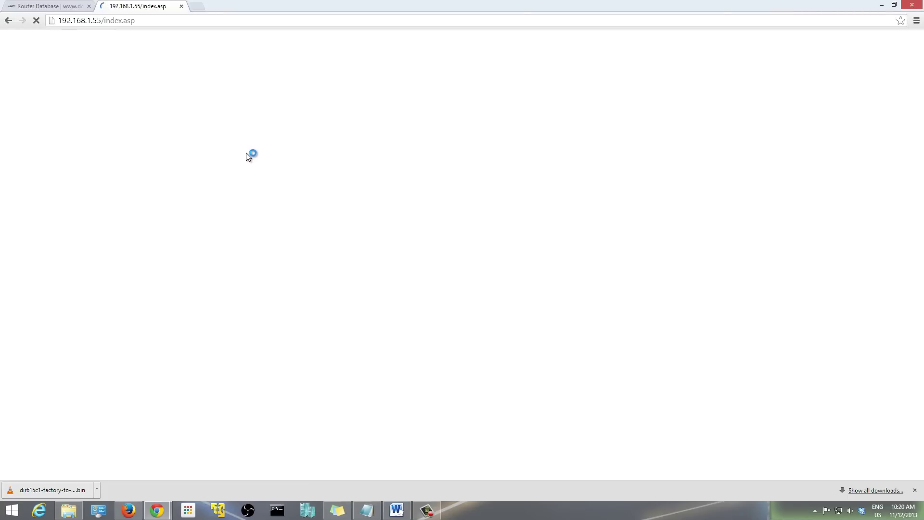
pyautogui.click(179, 22)
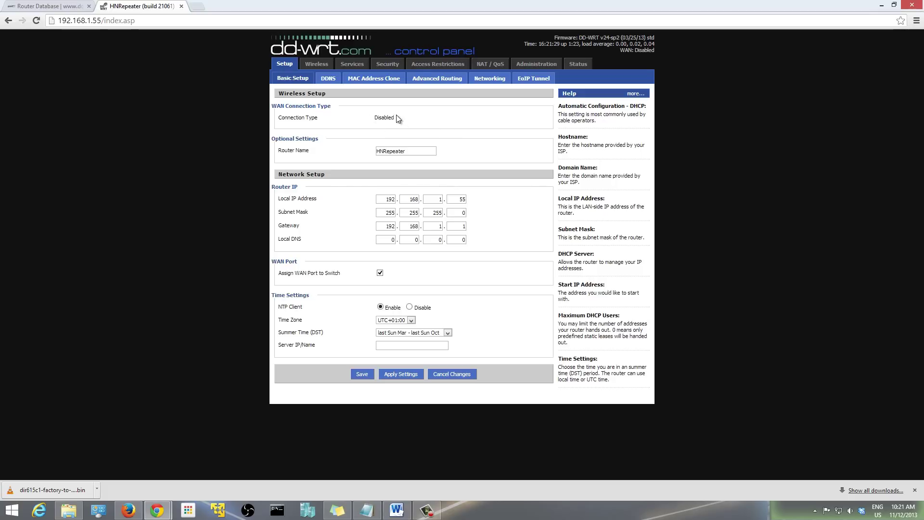
pyautogui.doubleClick(388, 152)
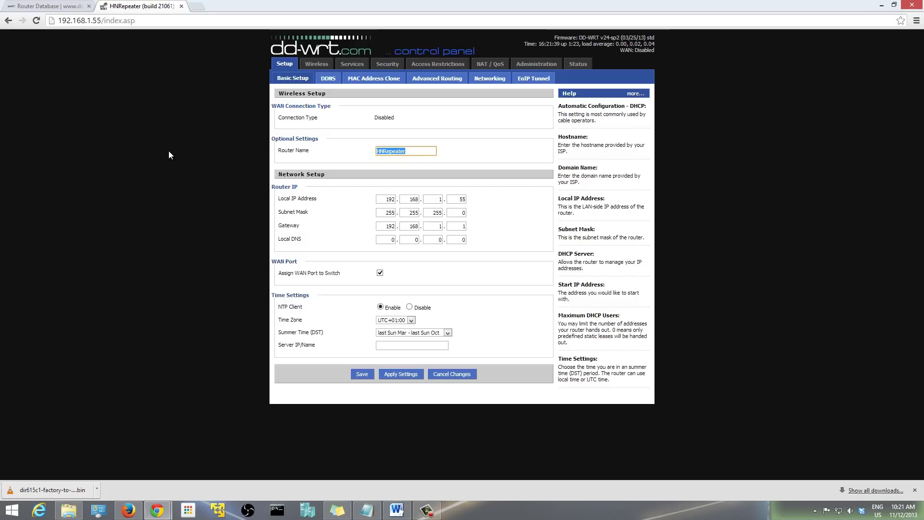
pyautogui.write('Repea')
pyautogui.hotkey('ctrl', 'z')
pyautogui.click(367, 187)
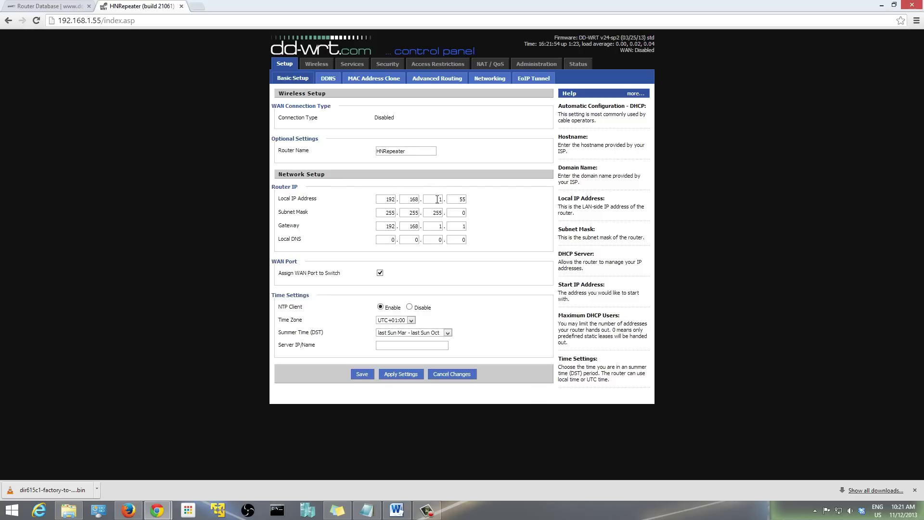
# Examine the local IP address, subnet mask and gateway fields in the Router IP settings
pyautogui.click(458, 199)
pyautogui.moveTo(459, 199); pyautogui.dragTo(501, 200)
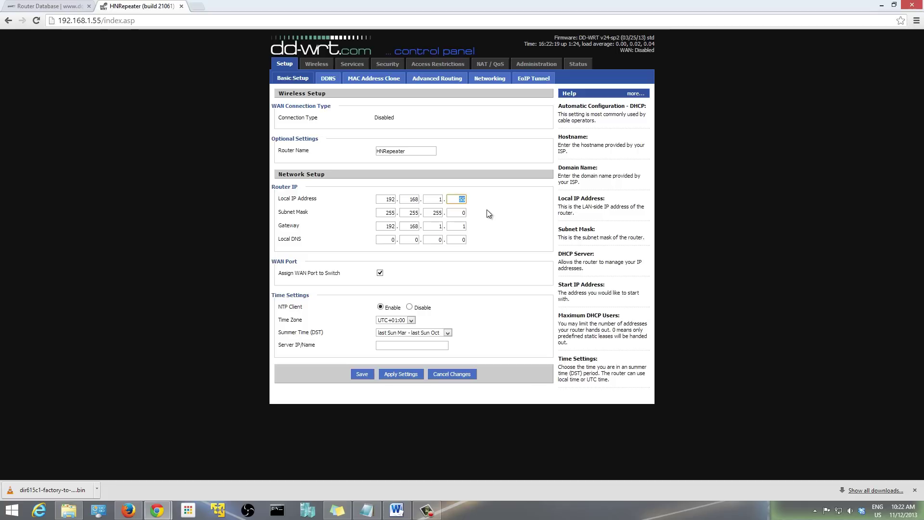
pyautogui.click(460, 199)
pyautogui.doubleClick(460, 199)
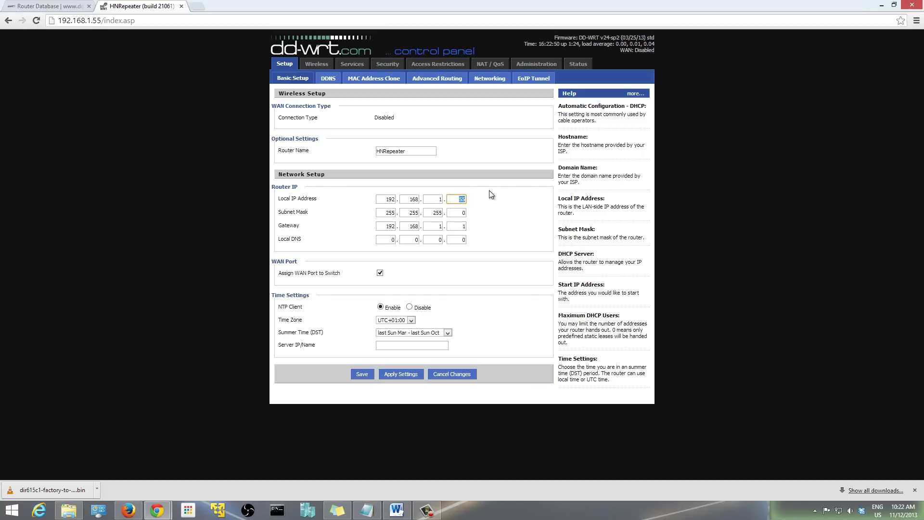
pyautogui.click(460, 203)
pyautogui.doubleClick(462, 203)
pyautogui.click(391, 215)
pyautogui.click(454, 212)
pyautogui.click(386, 229)
# Bring up a Command Prompt window, searching the system for cmd
pyautogui.click(280, 511)
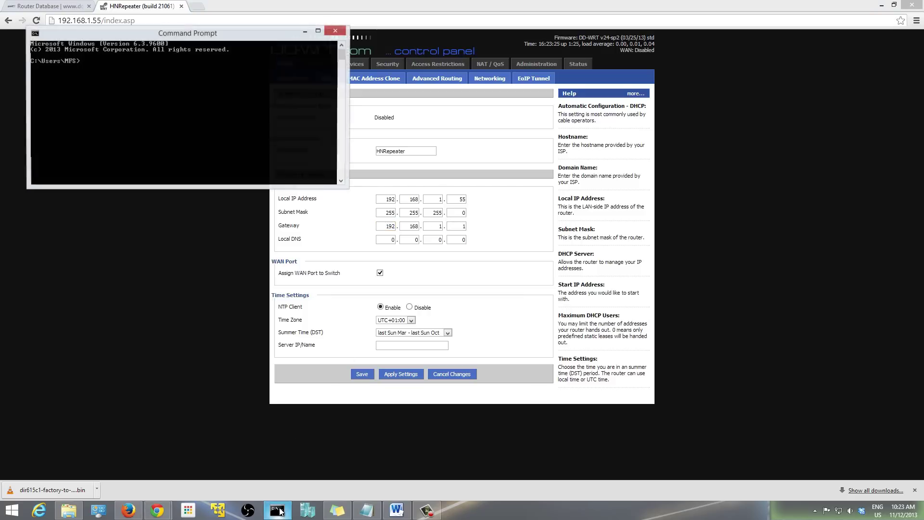
pyautogui.click(307, 30)
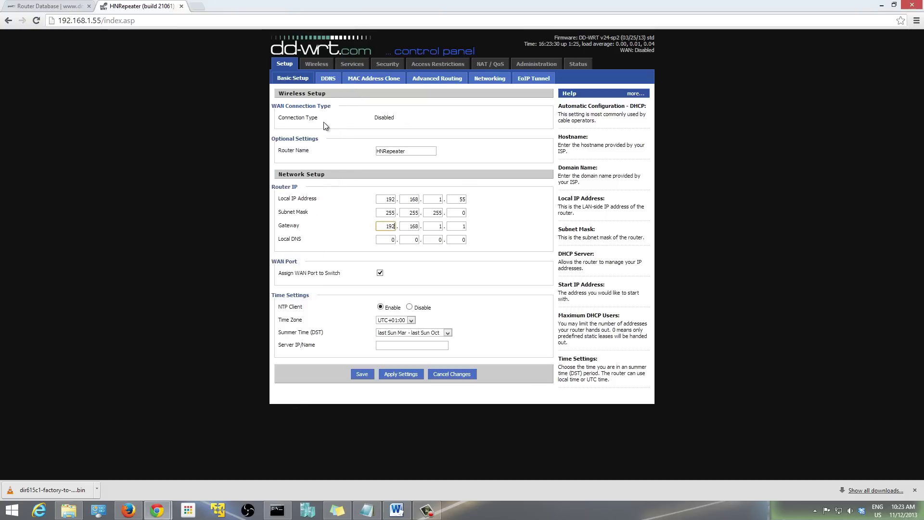
pyautogui.click(274, 443)
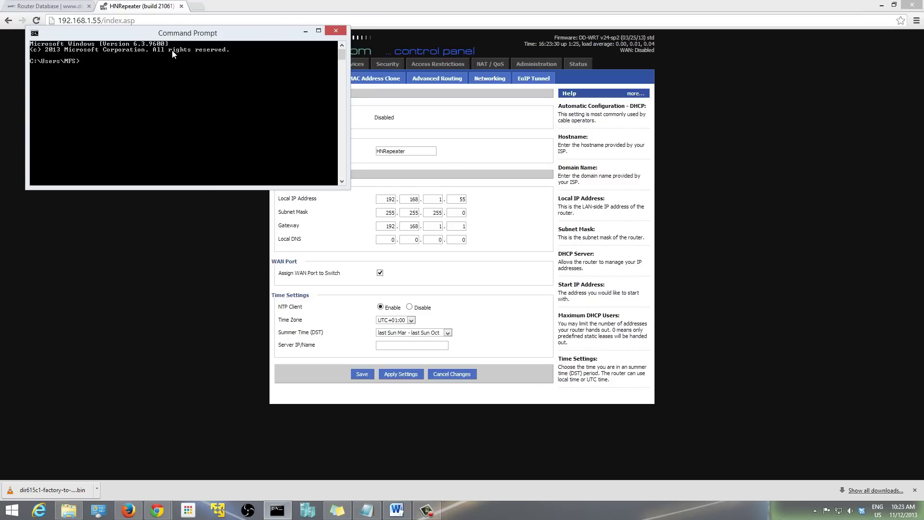
pyautogui.click(21, 507)
pyautogui.write('cmd')
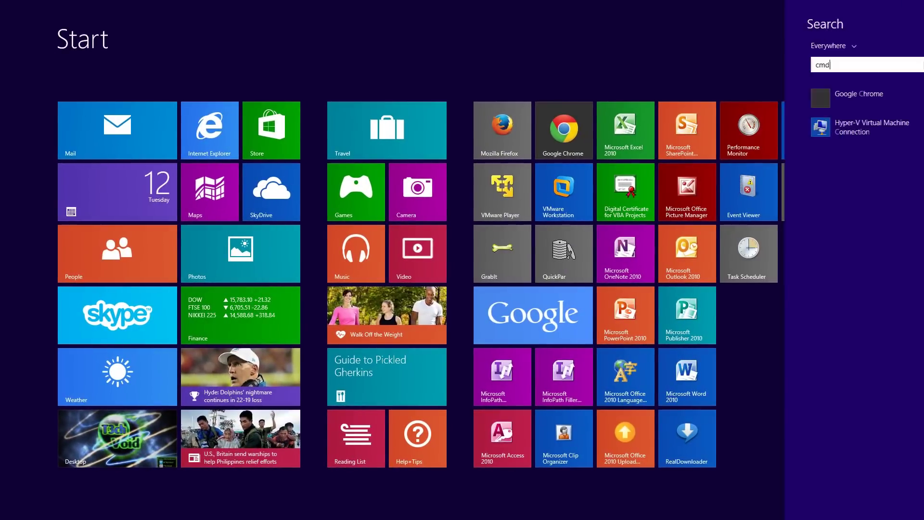
pyautogui.press('Return')
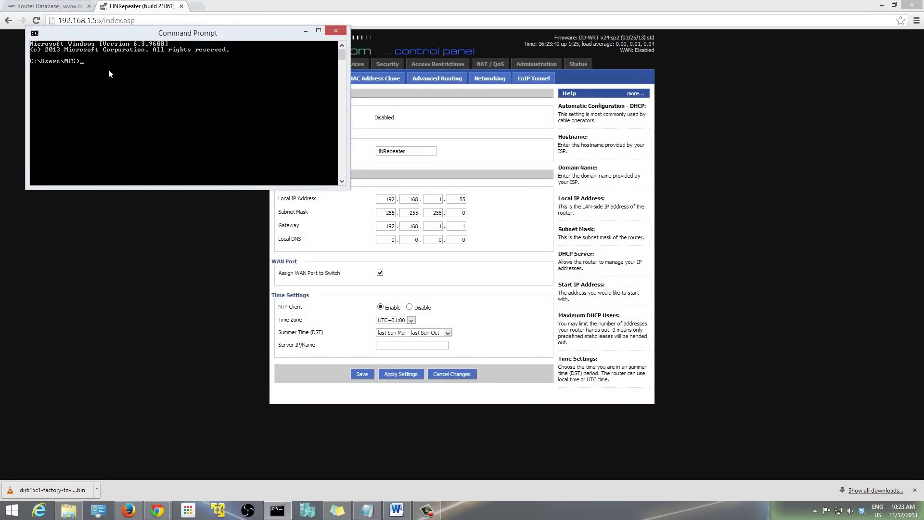
# Run ipconfig to look up the network's default gateway, and close the Command Prompt
pyautogui.moveTo(137, 37); pyautogui.dragTo(165, 83)
pyautogui.write('ipconfig')
pyautogui.press('Return')
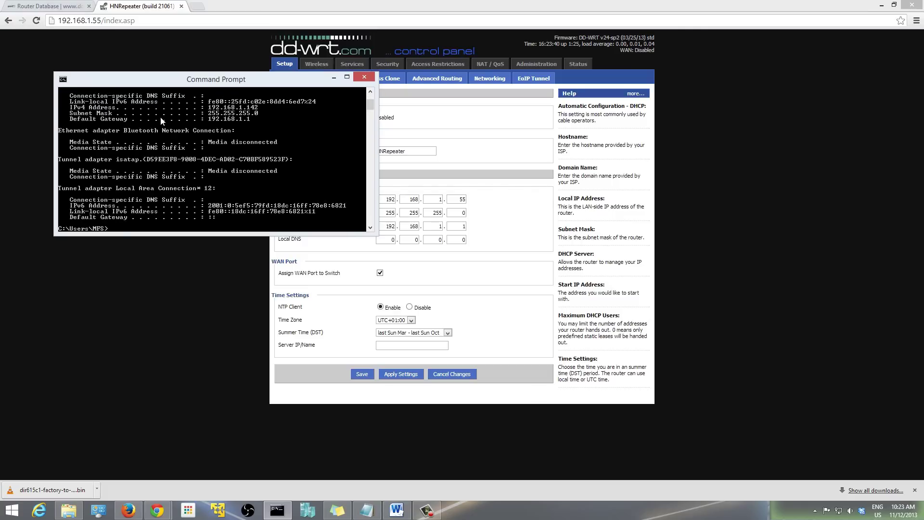
pyautogui.scroll(2, 161, 120)
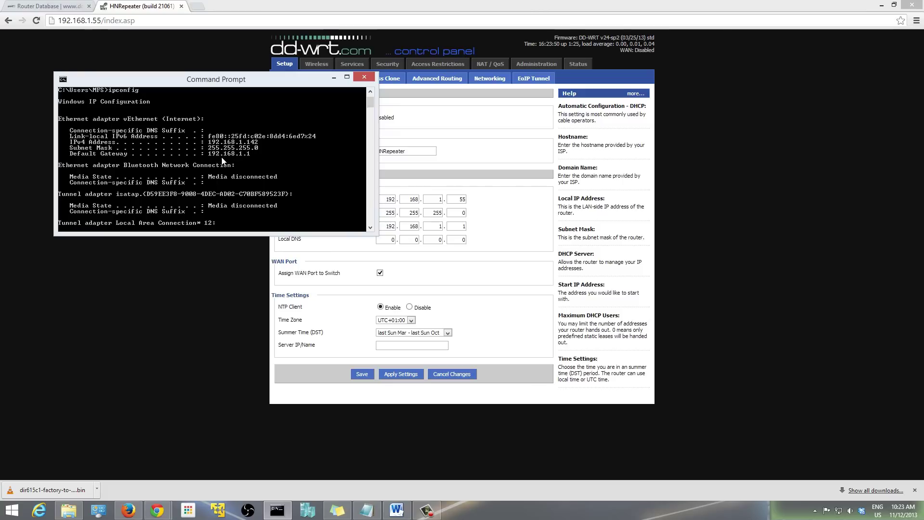
pyautogui.click(364, 77)
# Save and apply the basic setup with 192.168.1.1 as the gateway
pyautogui.click(435, 226)
pyautogui.click(463, 226)
pyautogui.press('BackSpace')
pyautogui.doubleClick(463, 226)
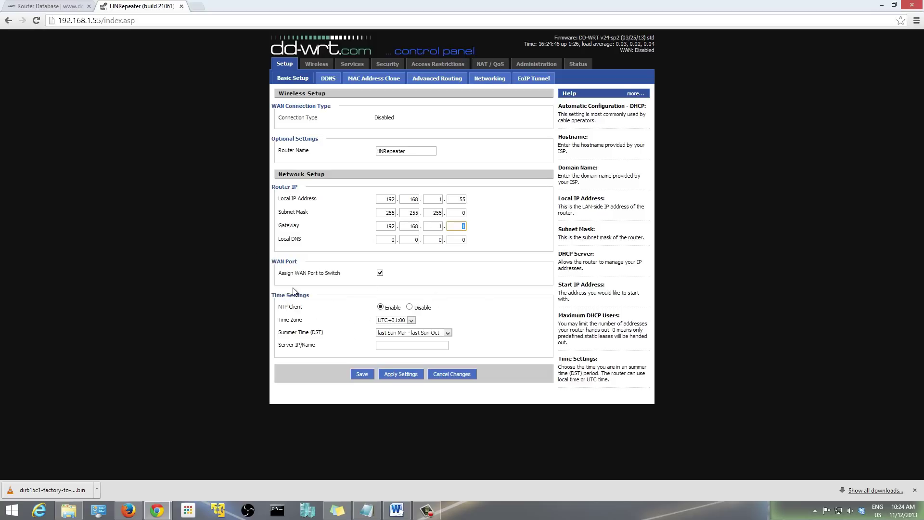
pyautogui.click(365, 378)
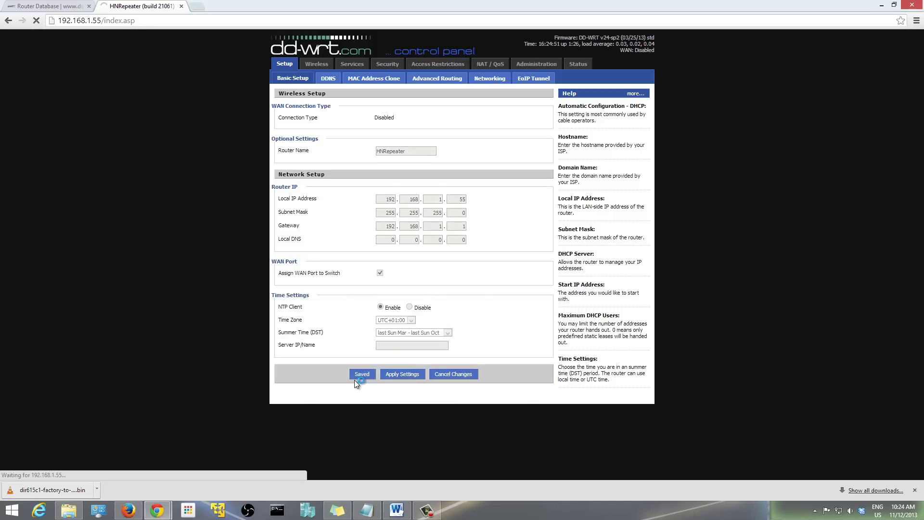
pyautogui.click(396, 375)
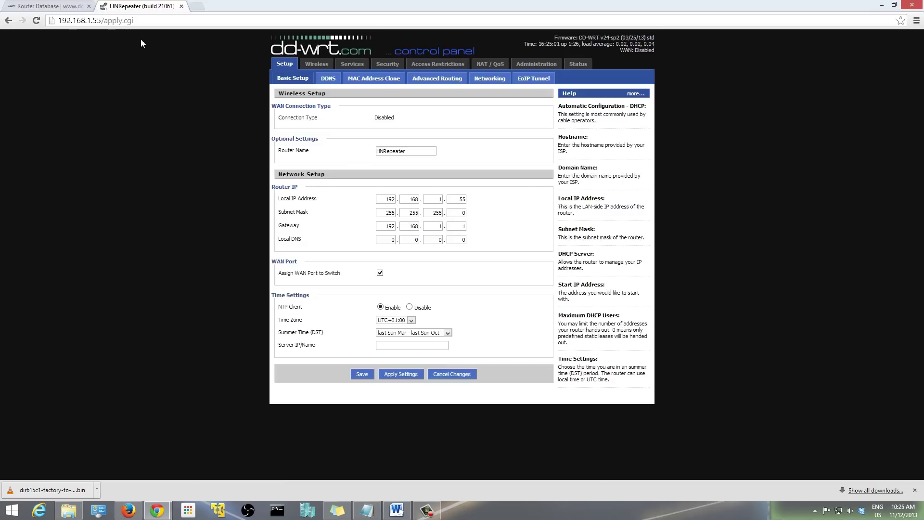
# Try to reconnect to the router at 192.168.1.55, reloading the page once
pyautogui.click(172, 24)
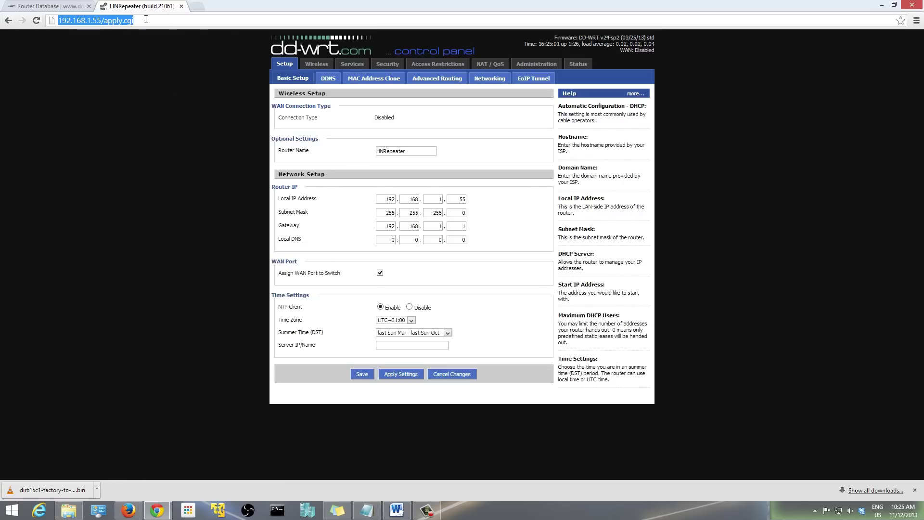
pyautogui.write('19')
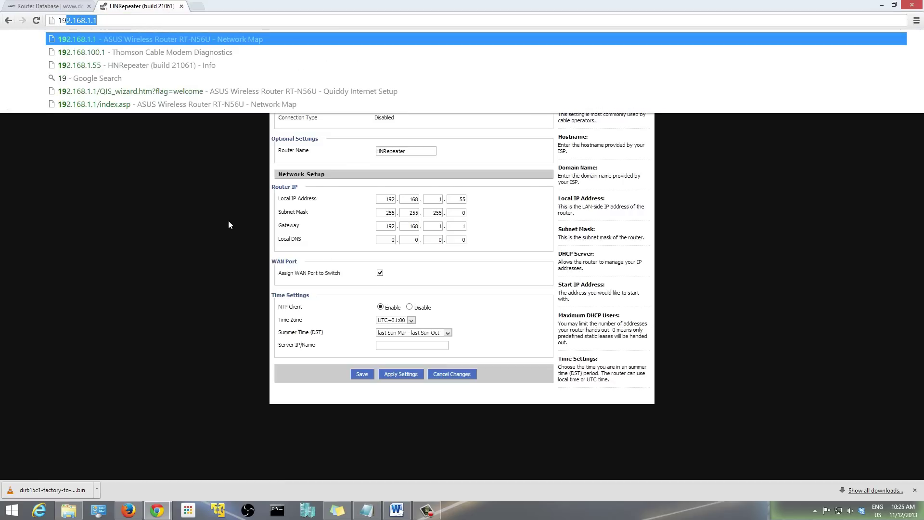
pyautogui.press('Return')
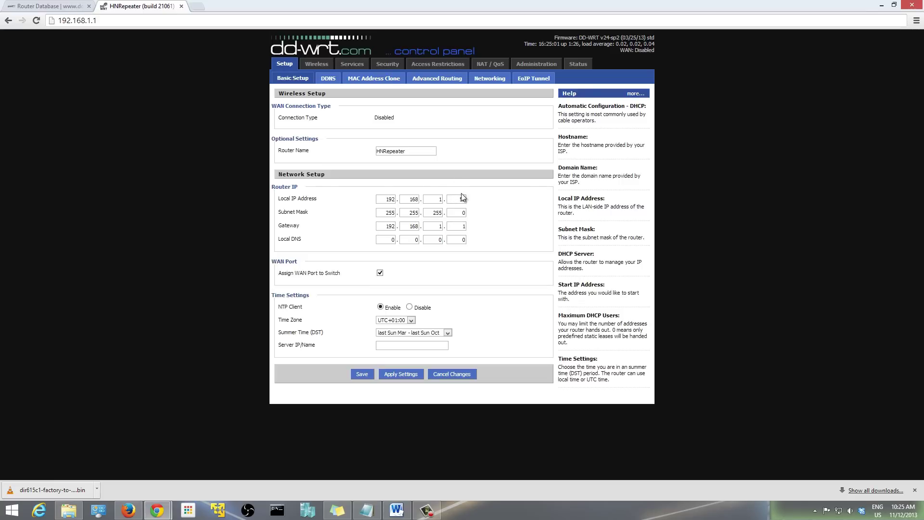
pyautogui.doubleClick(94, 21)
pyautogui.write('55')
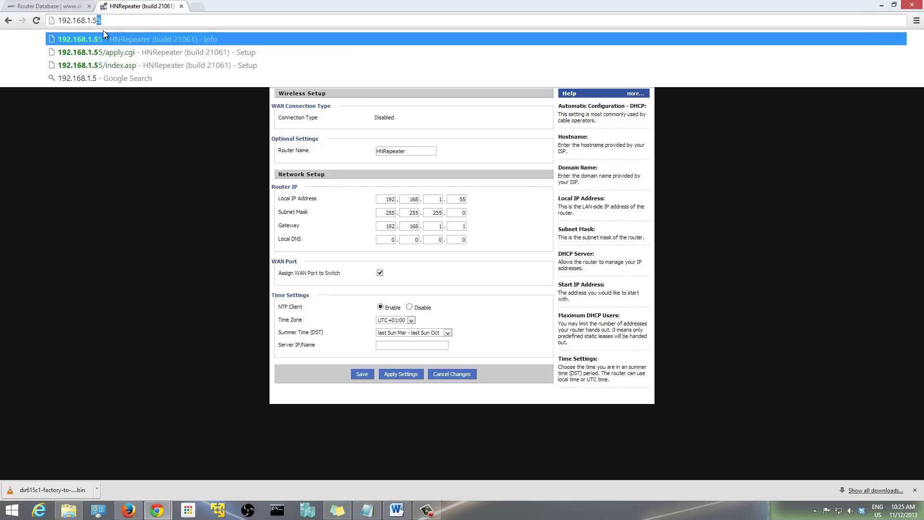
pyautogui.press('Return')
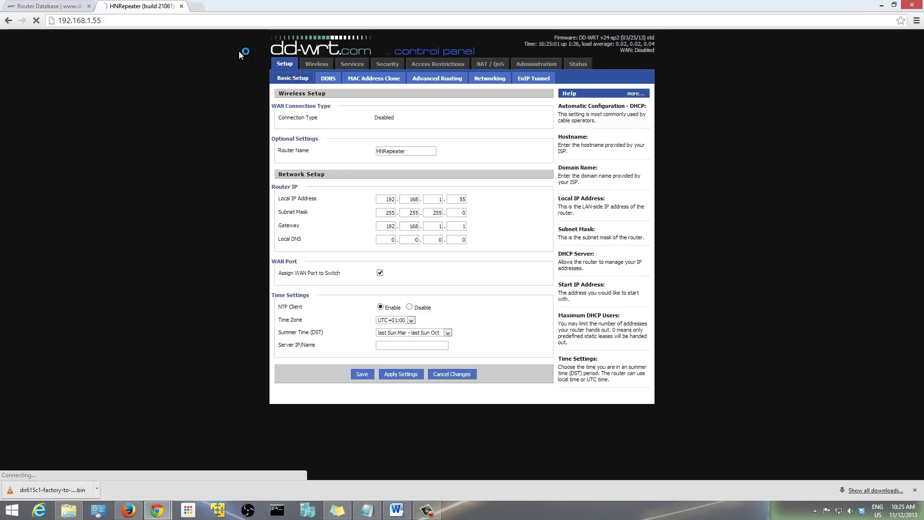
pyautogui.click(120, 21)
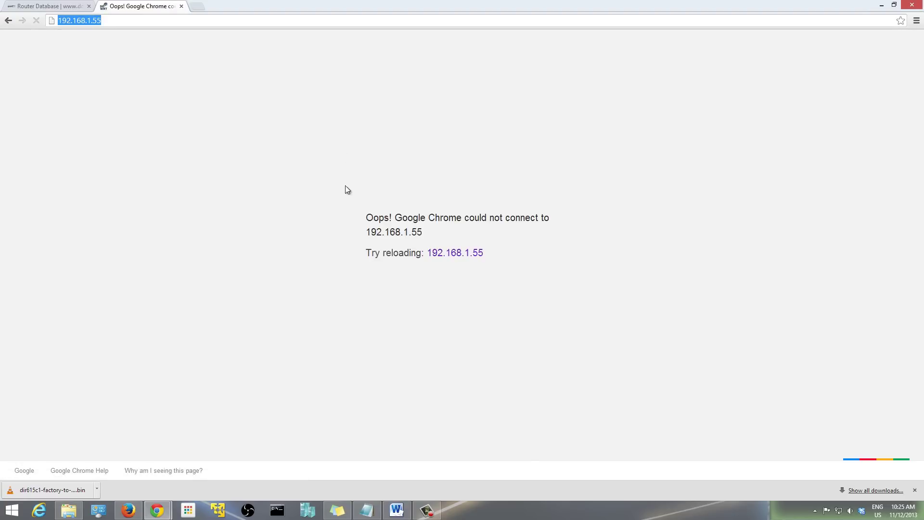
pyautogui.click(457, 254)
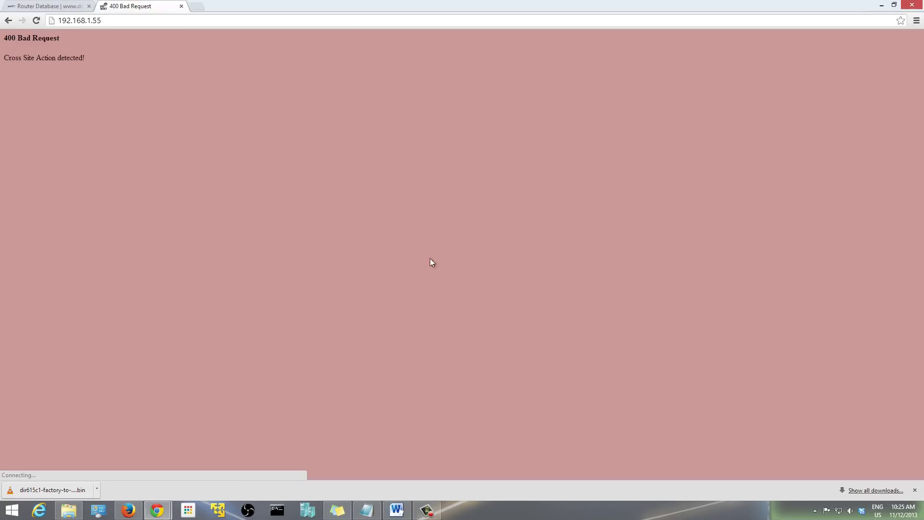
# Re-enter the address 192.168.1.55 and load the router's control panel again
pyautogui.click(129, 23)
pyautogui.write('192')
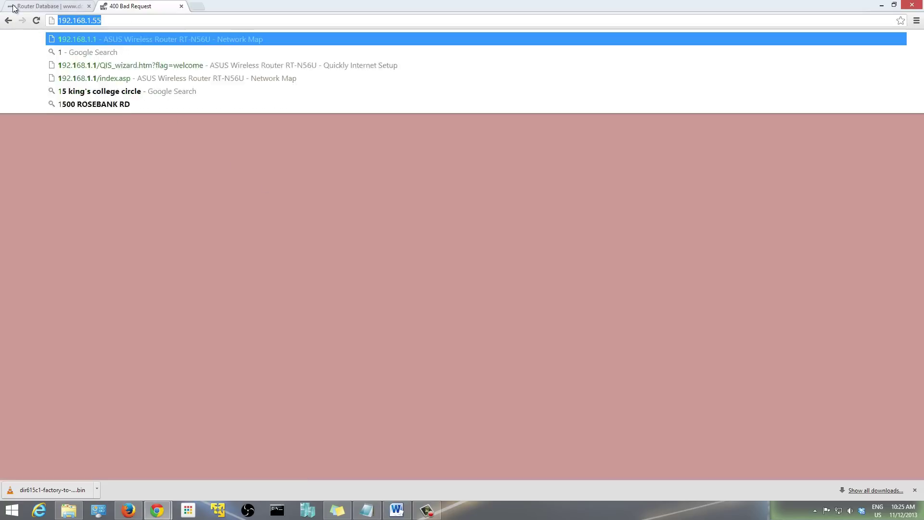
pyautogui.press('Down')
pyautogui.press('Down')
pyautogui.press('Down')
pyautogui.press('Up')
pyautogui.press('Return')
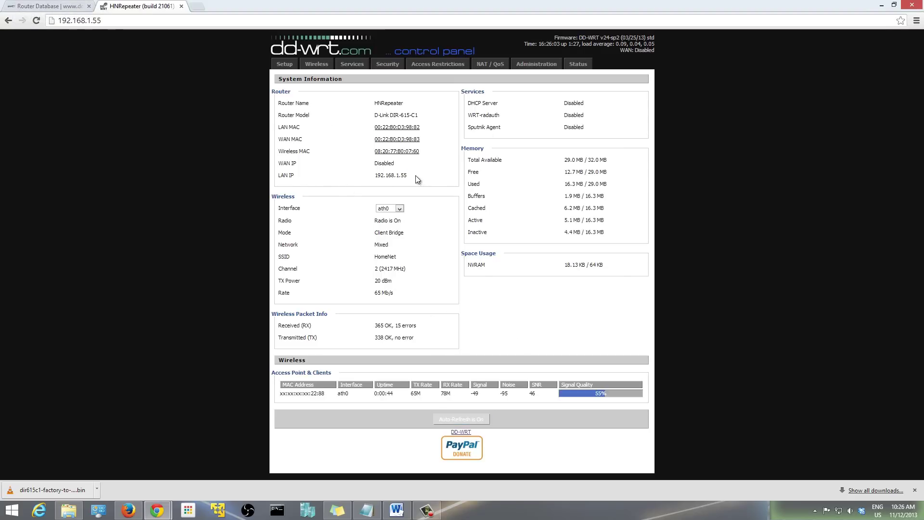
# Go to the Advanced Routing page in the router's setup section
pyautogui.moveTo(417, 175); pyautogui.dragTo(277, 176)
pyautogui.click(285, 64)
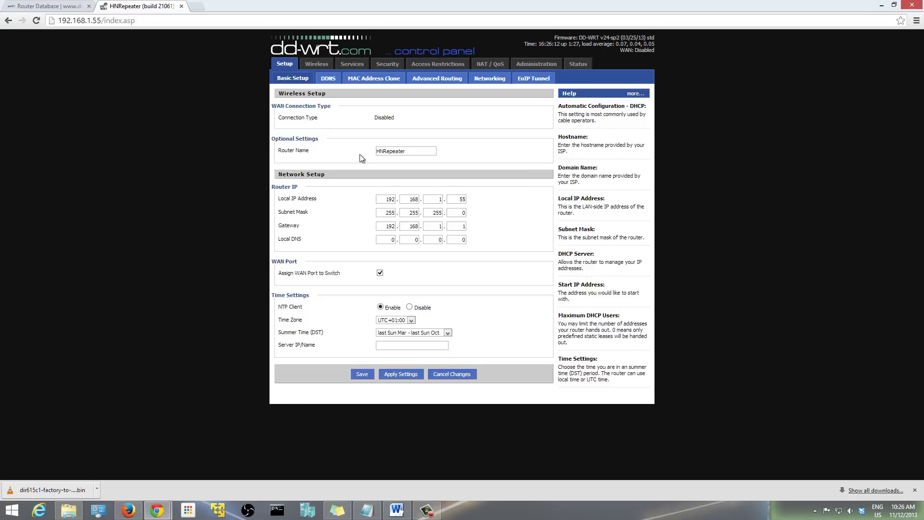
pyautogui.click(430, 81)
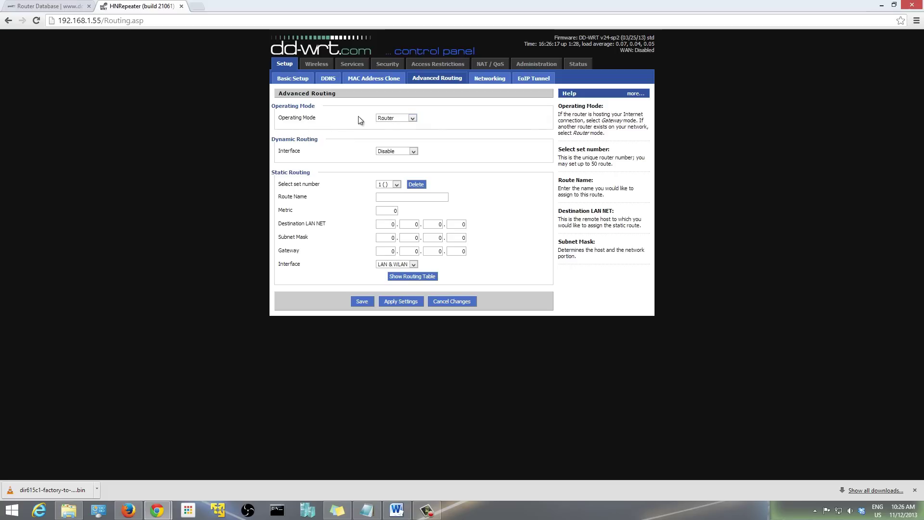
# Keep Router as the operating mode and save the Advanced Routing settings
pyautogui.click(397, 120)
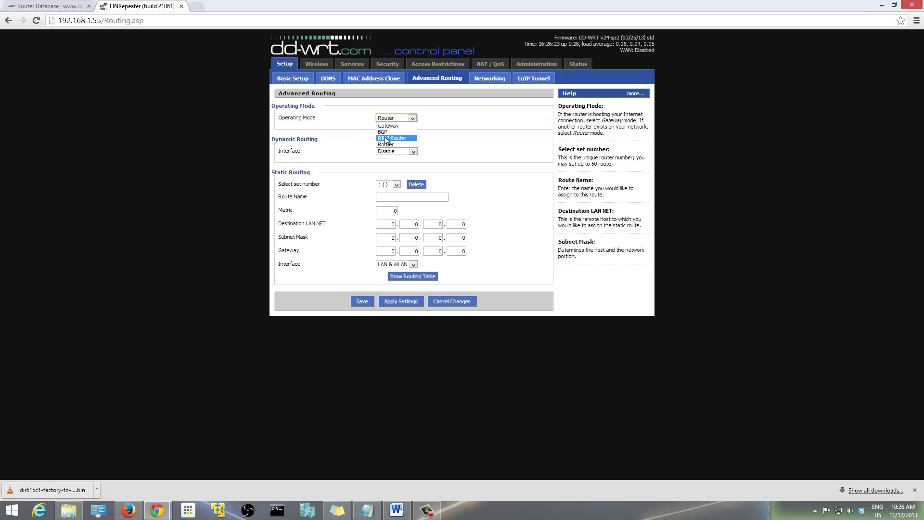
pyautogui.click(342, 117)
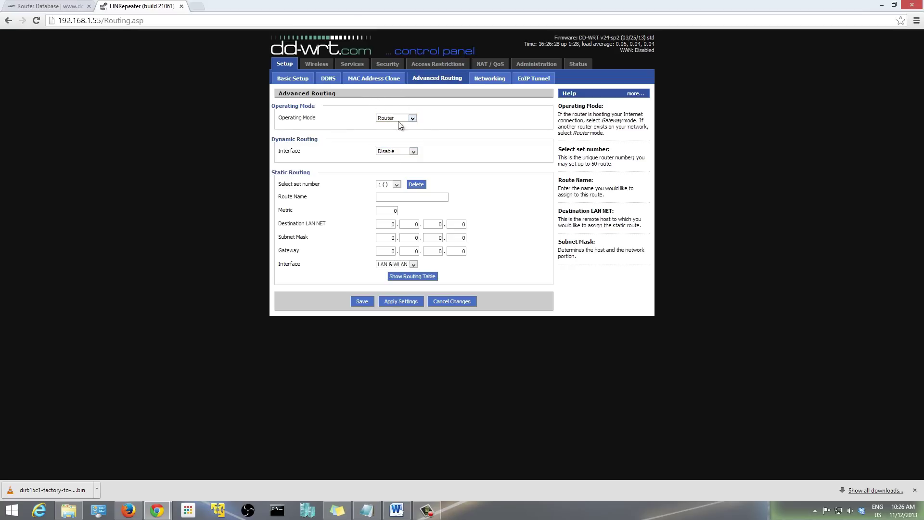
pyautogui.click(360, 302)
# Go to the wireless Basic Settings page of the router and wait for it to load
pyautogui.click(315, 63)
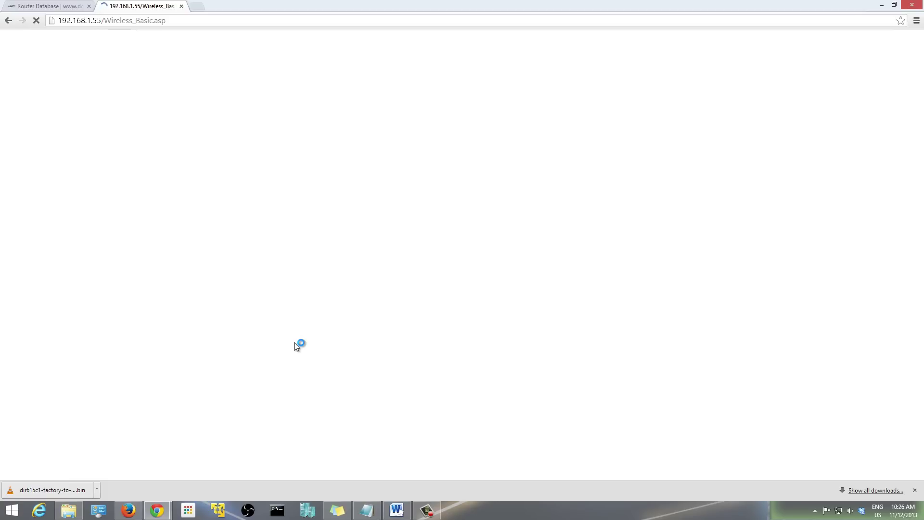
pyautogui.click(184, 21)
pyautogui.hotkey('ctrl', '1')
pyautogui.hotkey('ctrl', '2')
pyautogui.click(178, 25)
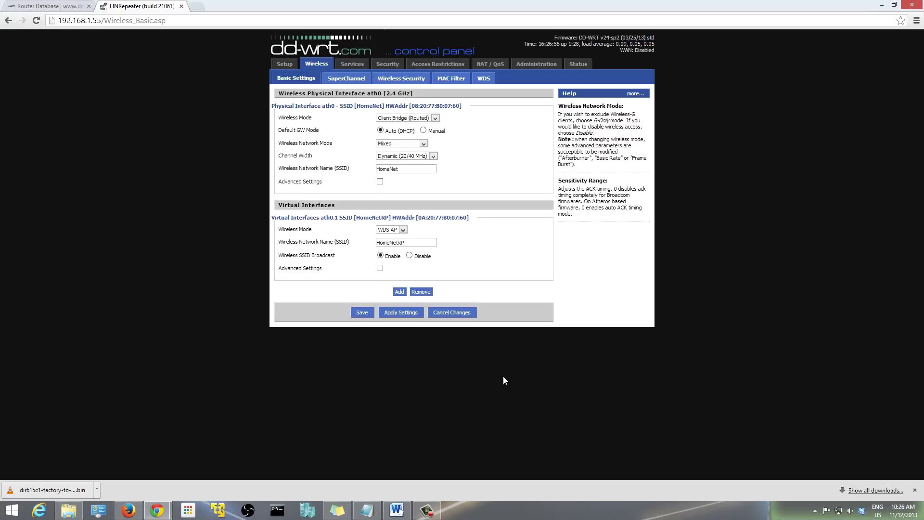
# Select Client Bridge (Routed) as the physical interface's wireless mode and keep its network mode at Mixed
pyautogui.click(409, 120)
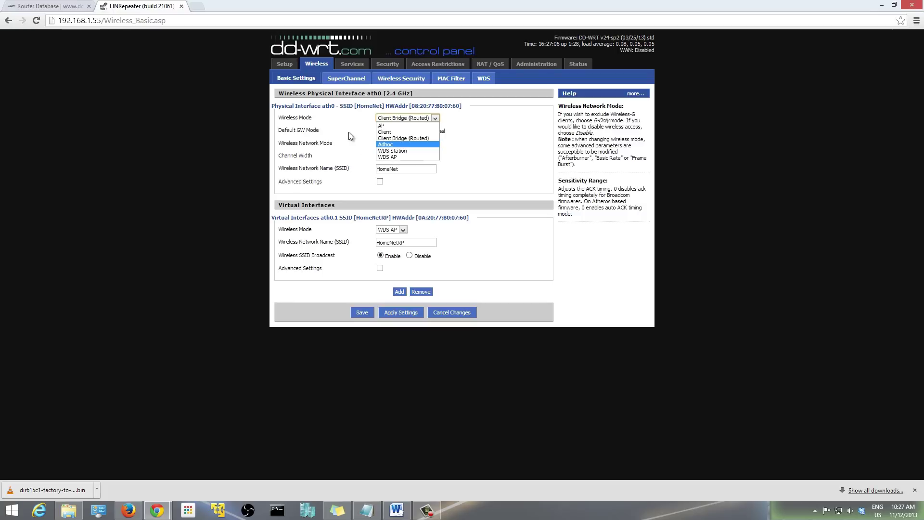
pyautogui.click(392, 139)
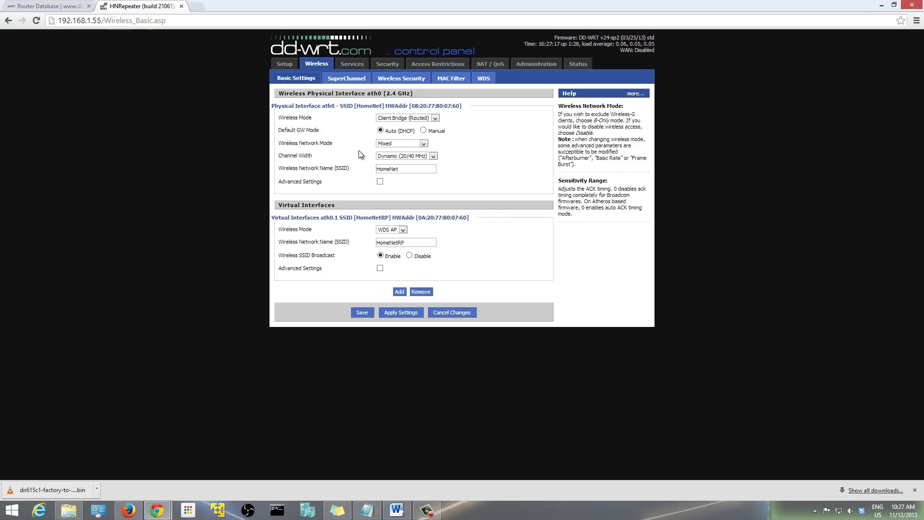
pyautogui.click(392, 144)
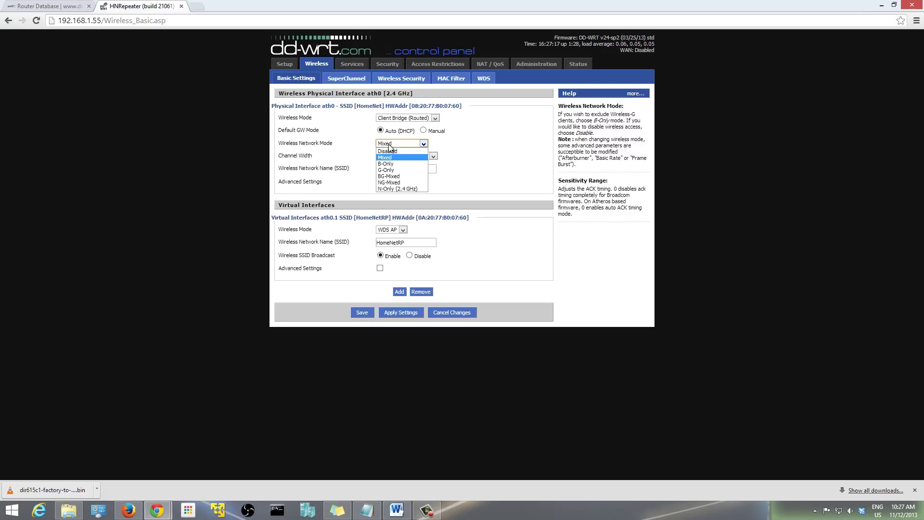
pyautogui.click(369, 144)
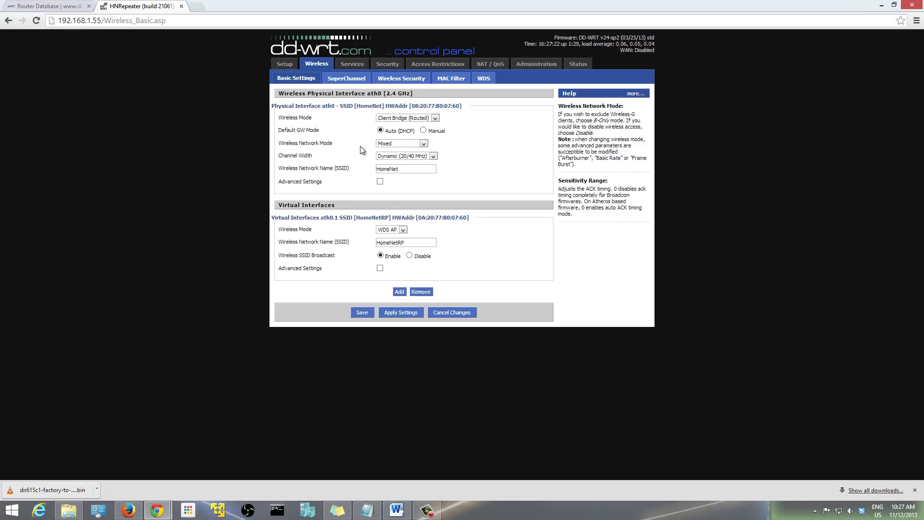
pyautogui.click(386, 145)
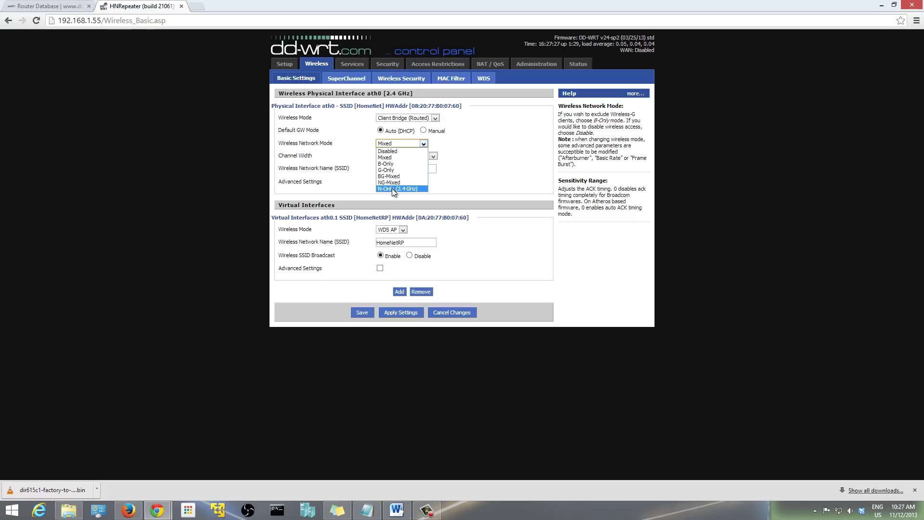
pyautogui.click(347, 163)
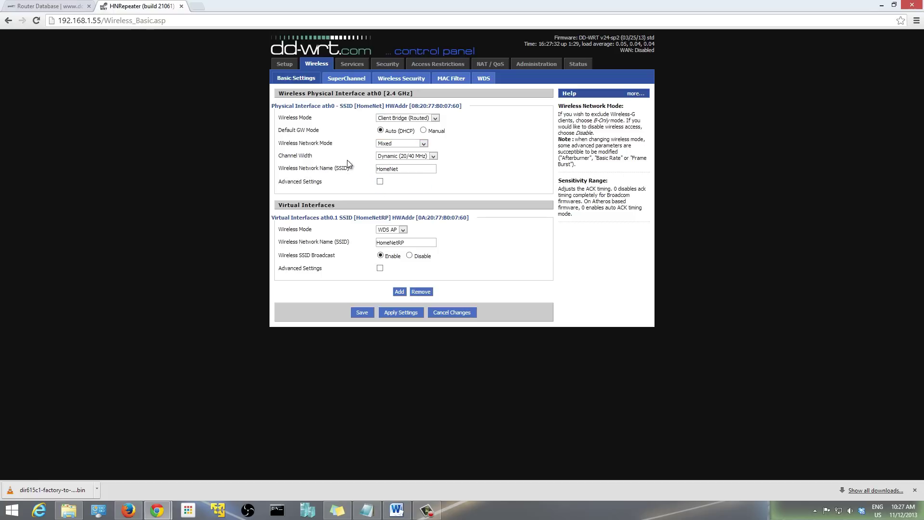
# Set the physical interface's channel width to Full (20 MHz) and check its wireless network name
pyautogui.click(409, 157)
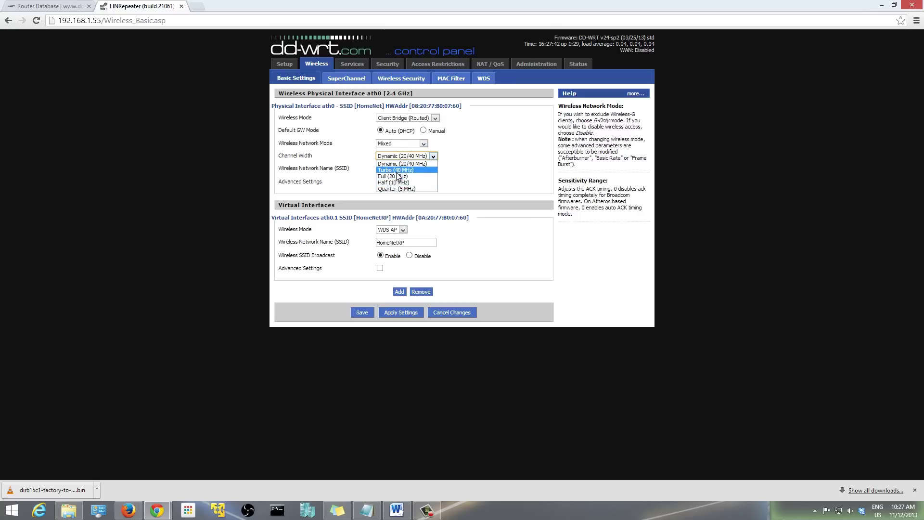
pyautogui.click(407, 176)
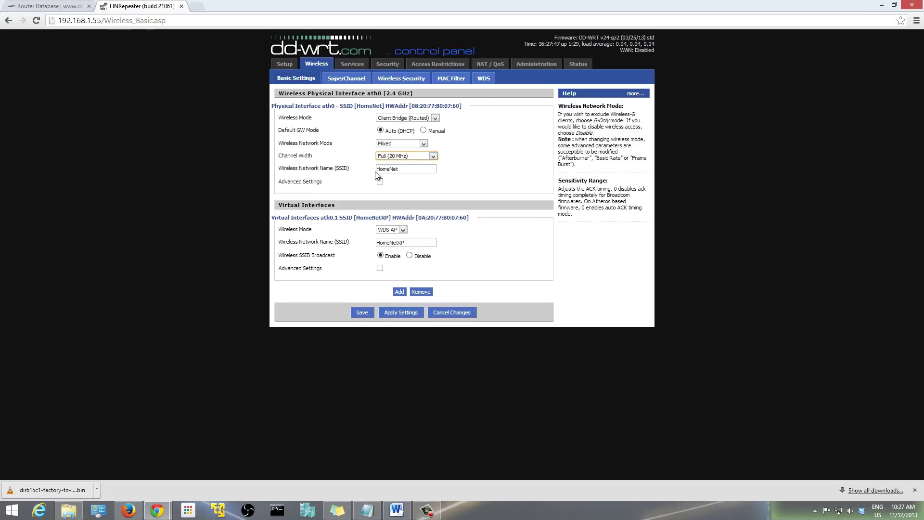
pyautogui.moveTo(380, 169); pyautogui.dragTo(398, 168)
pyautogui.moveTo(235, 167); pyautogui.dragTo(294, 169)
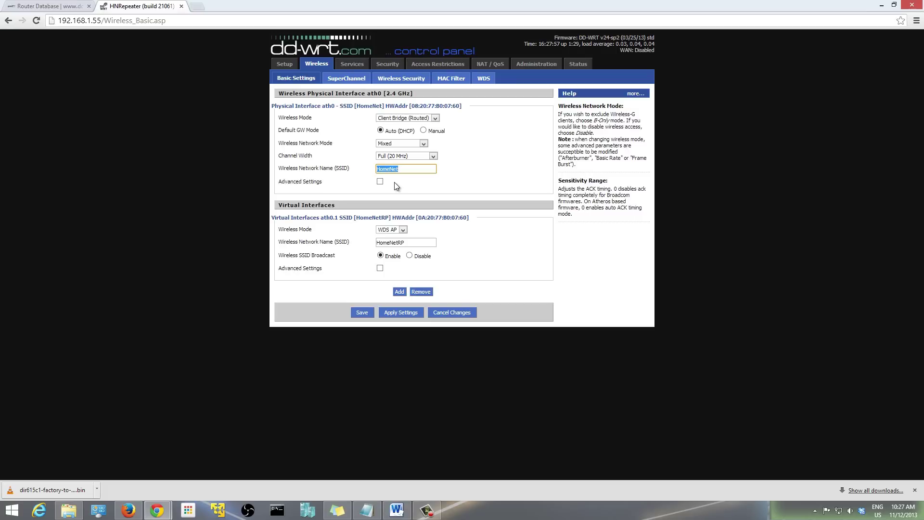
pyautogui.click(402, 169)
pyautogui.moveTo(404, 169); pyautogui.dragTo(347, 164)
pyautogui.moveTo(402, 169); pyautogui.dragTo(280, 162)
pyautogui.click(330, 166)
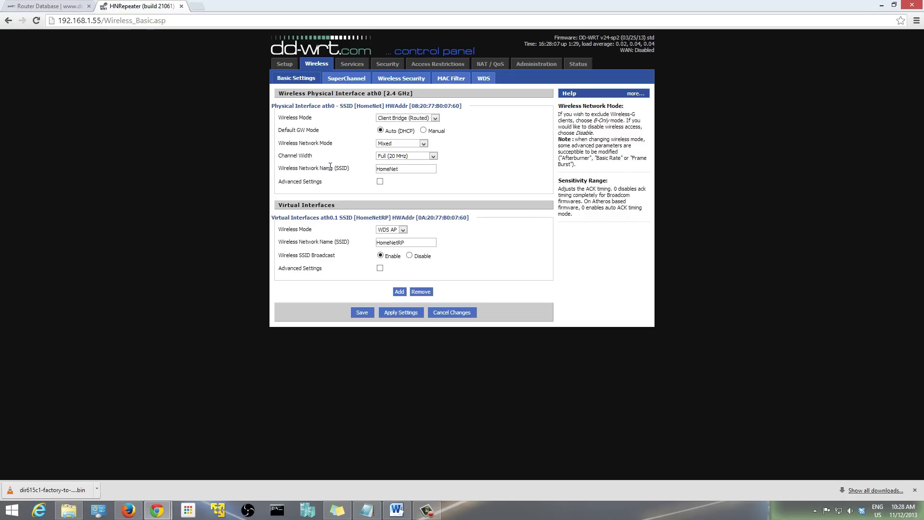
# Show the physical interface's advanced settings, review them down to Network Configuration, and hide them again
pyautogui.click(380, 182)
pyautogui.scroll(-1, 363, 347)
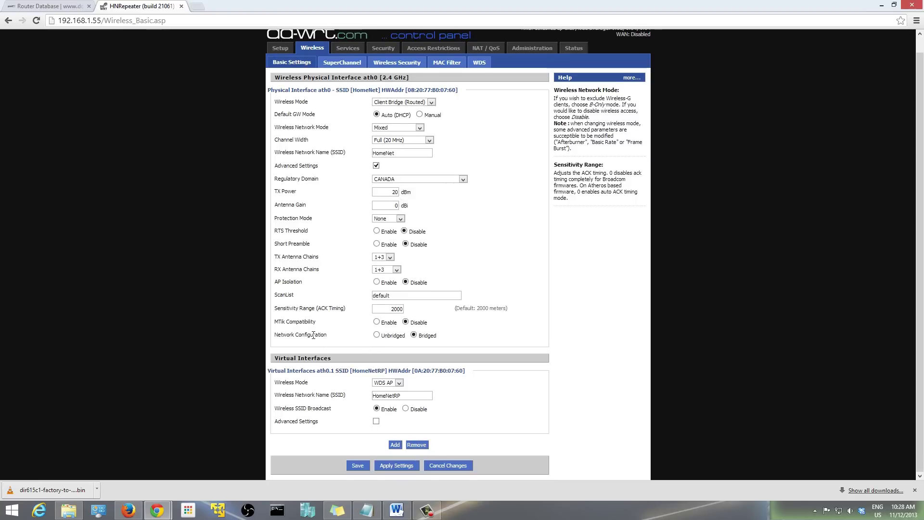
pyautogui.click(376, 165)
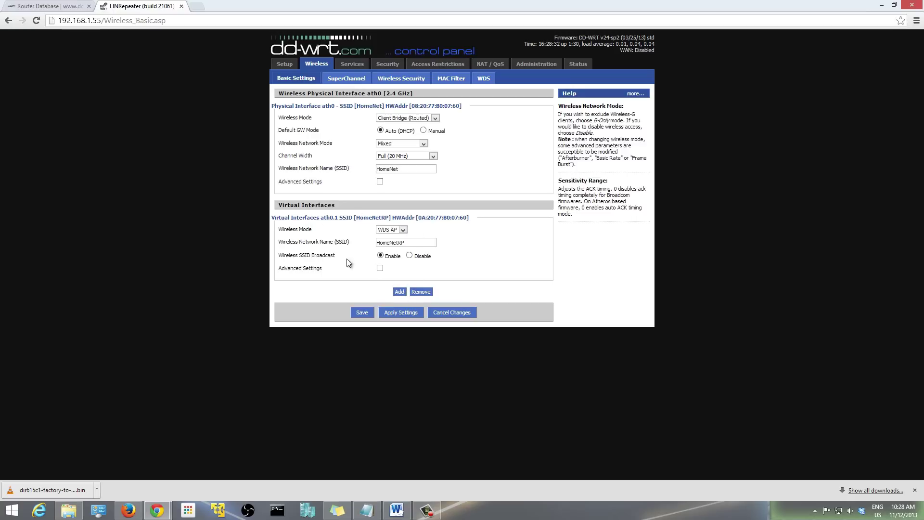
# Review the wireless mode and network name (SSID) of the virtual interface
pyautogui.click(392, 231)
pyautogui.click(388, 243)
pyautogui.moveTo(413, 242); pyautogui.dragTo(335, 240)
pyautogui.click(335, 241)
pyautogui.moveTo(407, 242); pyautogui.dragTo(327, 242)
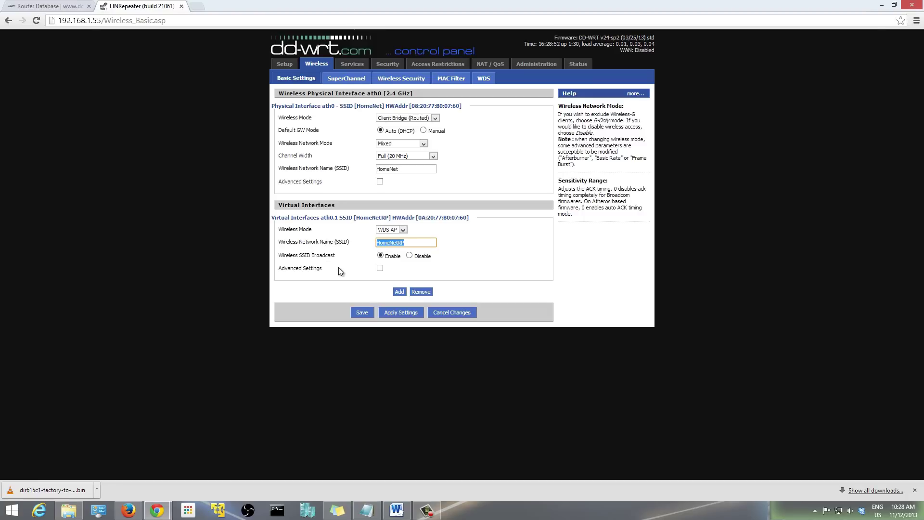
pyautogui.click(417, 243)
pyautogui.click(400, 243)
pyautogui.moveTo(408, 242); pyautogui.dragTo(304, 242)
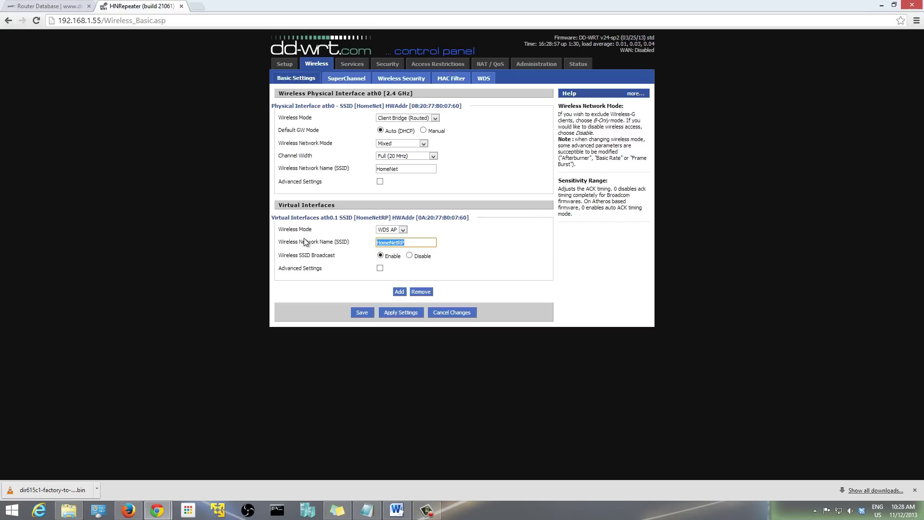
pyautogui.click(409, 244)
pyautogui.moveTo(408, 243); pyautogui.dragTo(344, 243)
pyautogui.click(628, 312)
pyautogui.moveTo(411, 243); pyautogui.dragTo(327, 239)
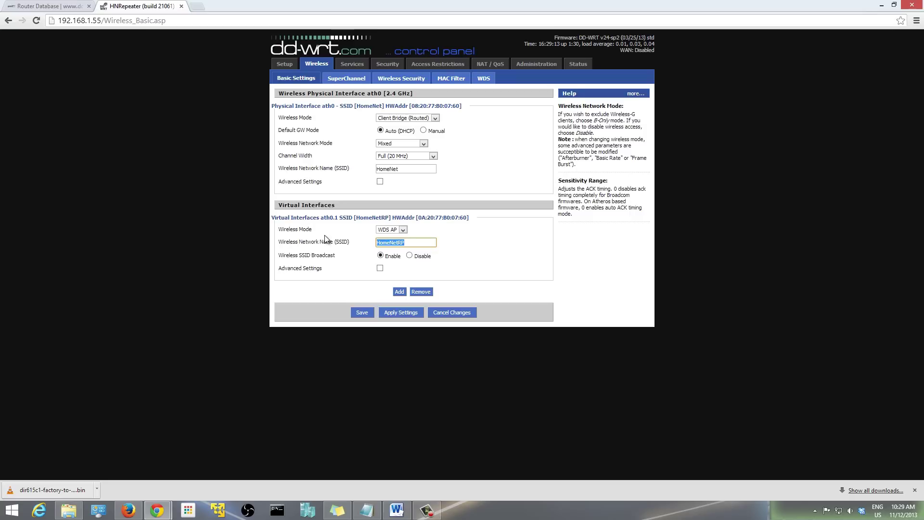
pyautogui.click(405, 244)
# Save the wireless basic settings and go to the Wireless Security page, rechecking the basic settings once
pyautogui.click(361, 315)
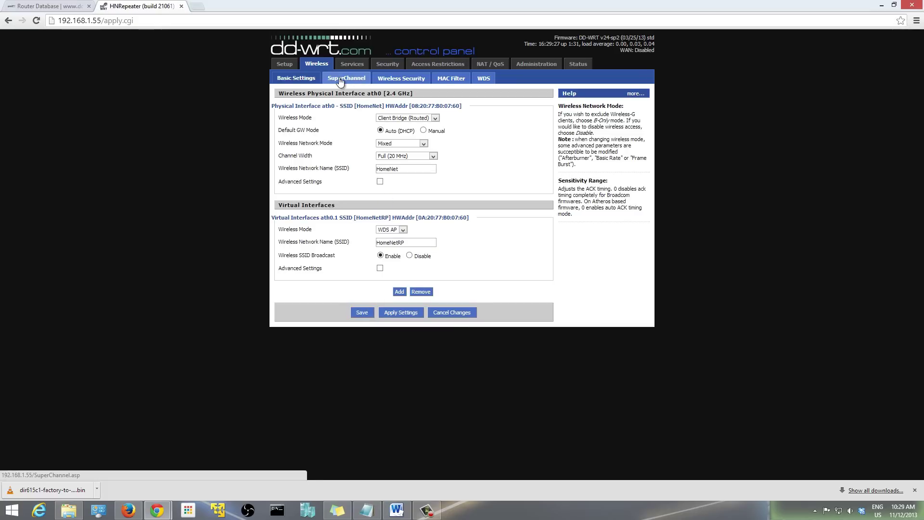
pyautogui.click(403, 81)
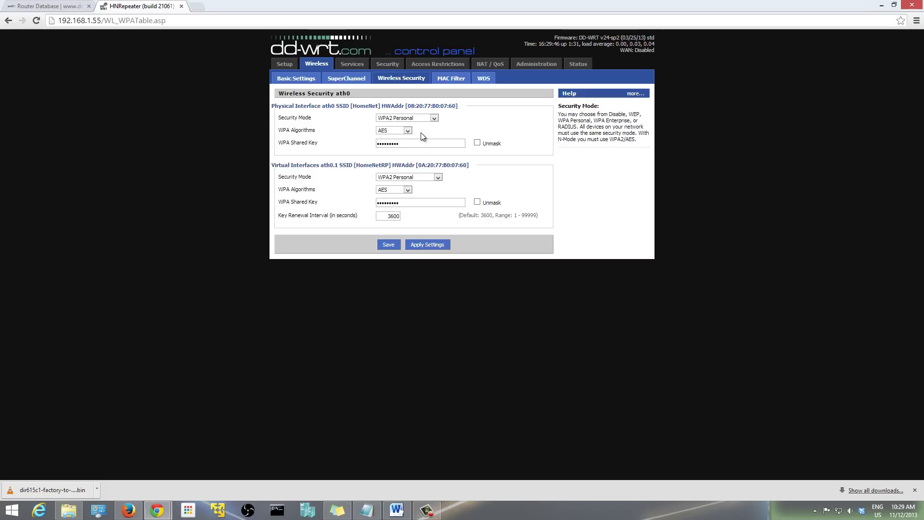
pyautogui.click(294, 78)
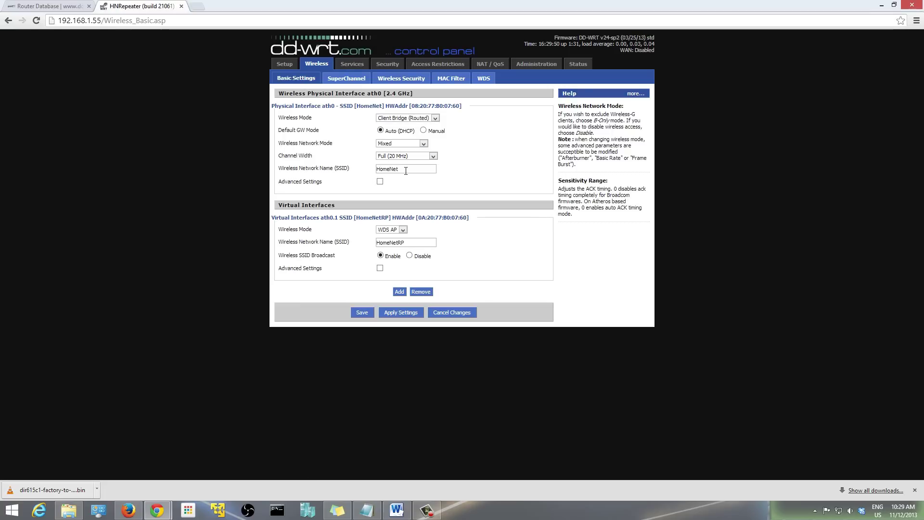
pyautogui.click(383, 79)
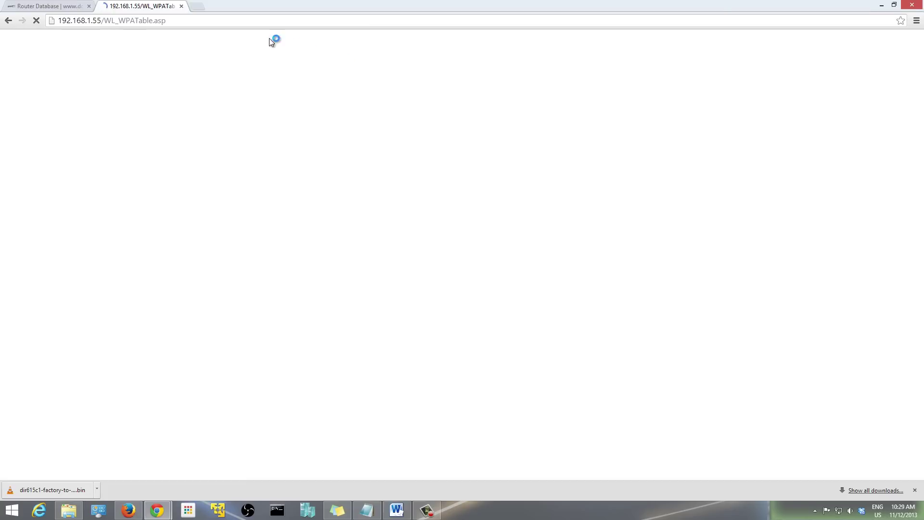
pyautogui.click(253, 25)
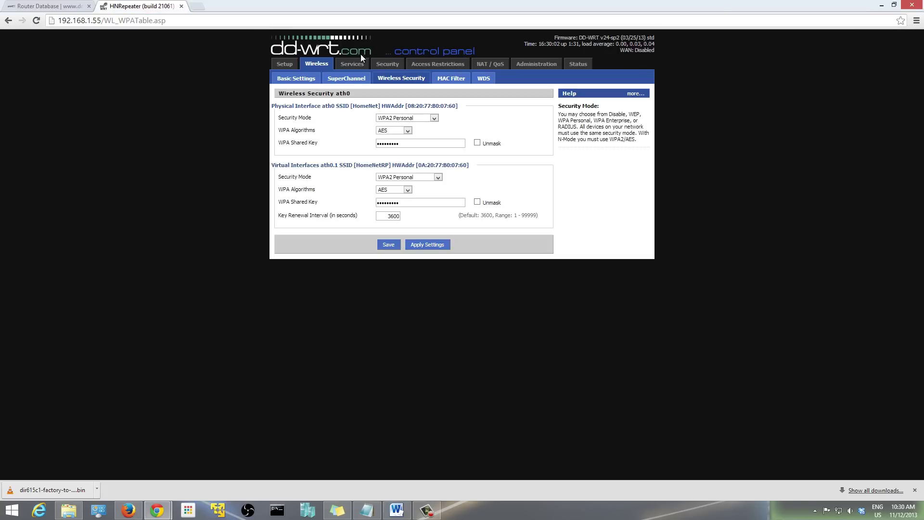
# Review the physical interface's security mode choices, keeping WPA2 Personal, and check its WPA shared key field
pyautogui.click(414, 118)
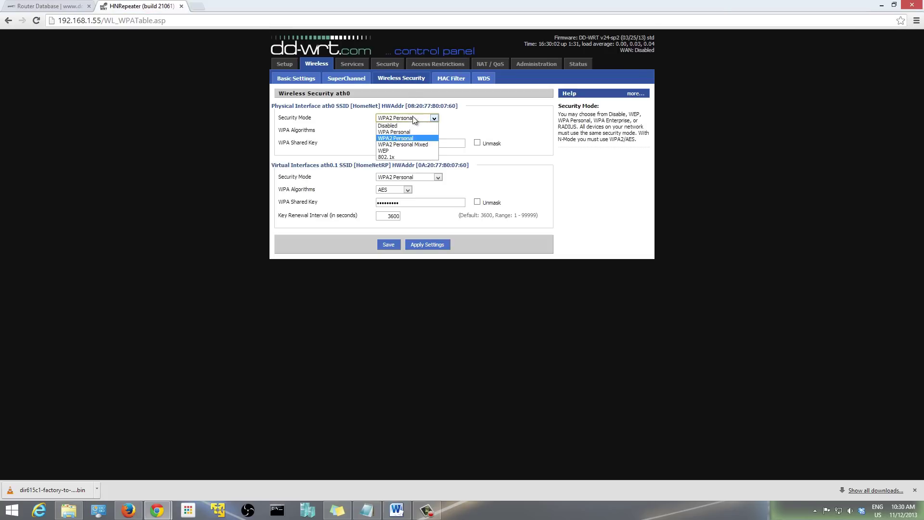
pyautogui.click(396, 118)
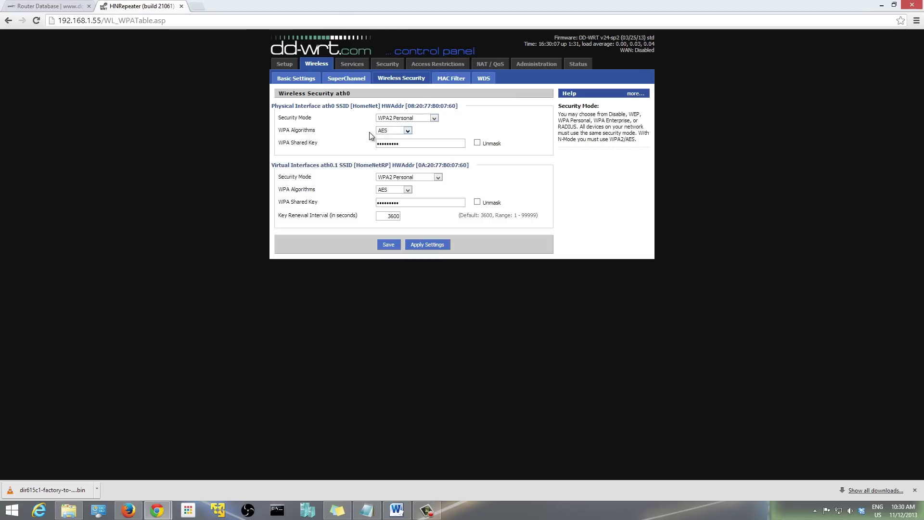
pyautogui.click(425, 116)
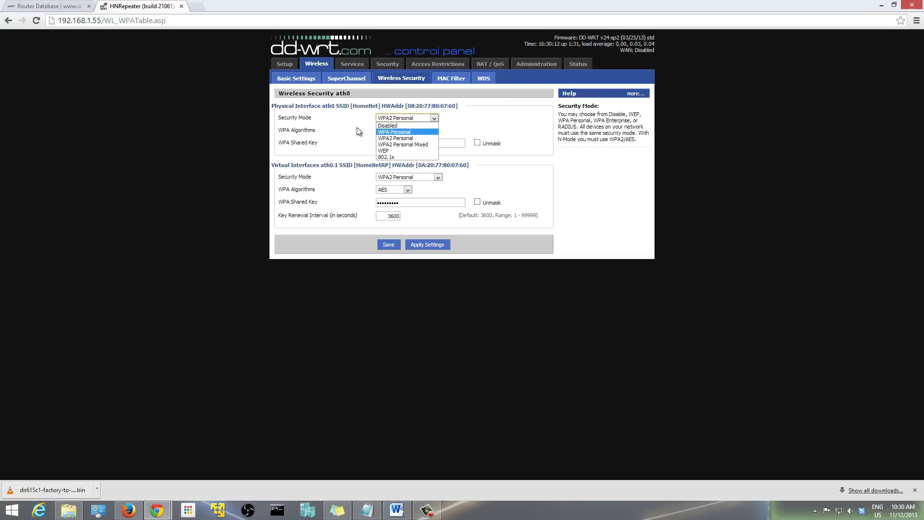
pyautogui.click(356, 145)
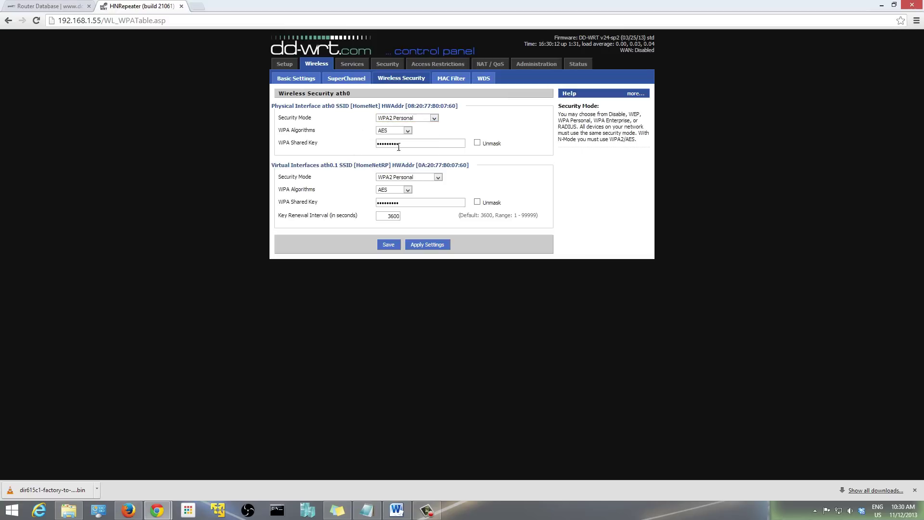
pyautogui.moveTo(406, 148); pyautogui.dragTo(357, 142)
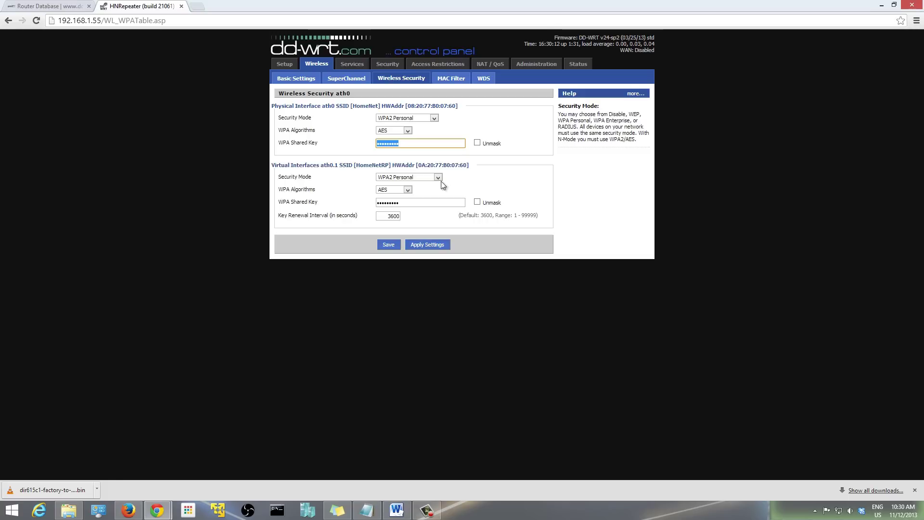
pyautogui.click(409, 119)
pyautogui.click(399, 138)
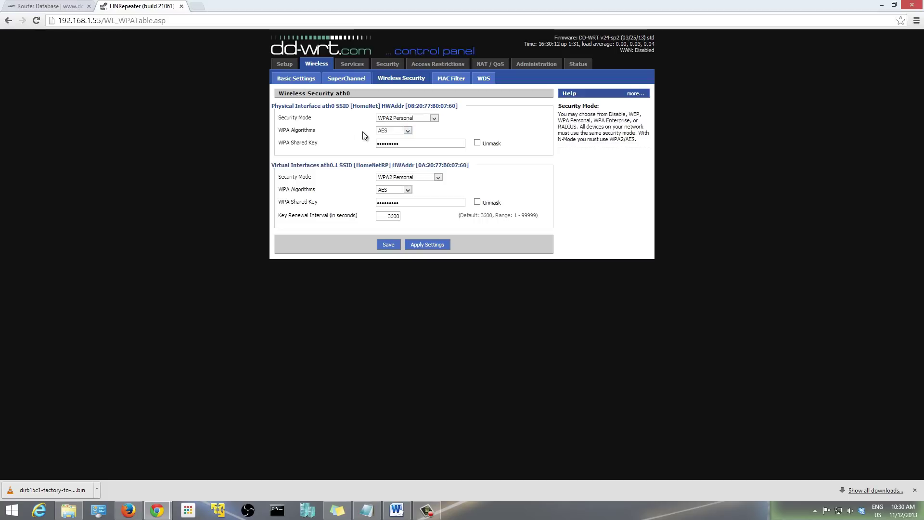
pyautogui.doubleClick(387, 143)
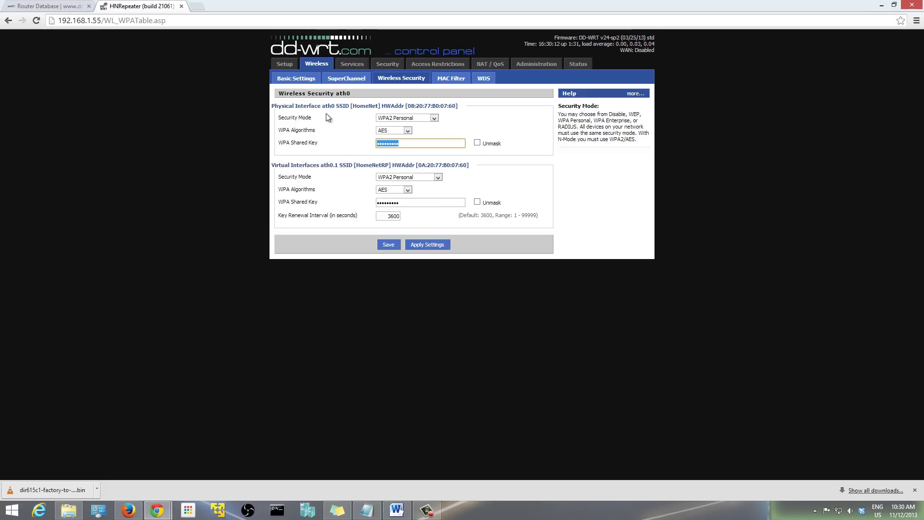
# Reopen the wireless Basic Settings page to recheck both interfaces
pyautogui.click(299, 79)
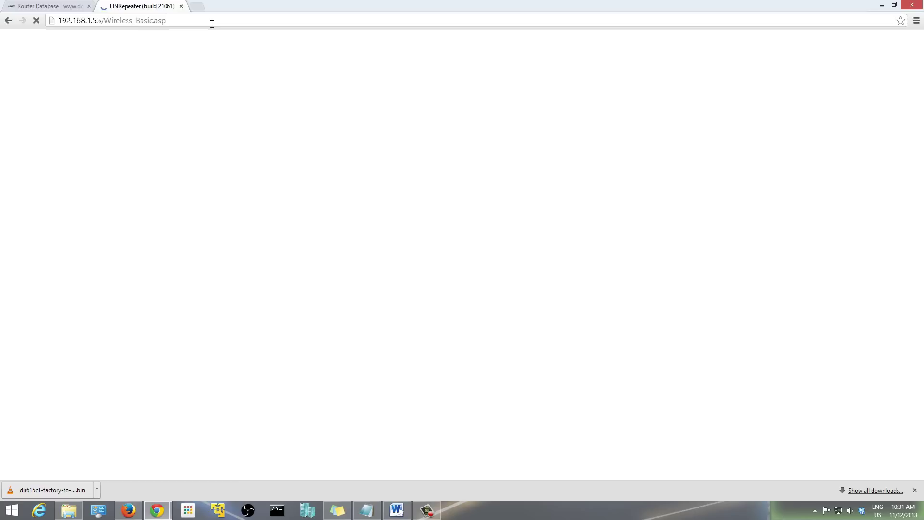
pyautogui.click(212, 22)
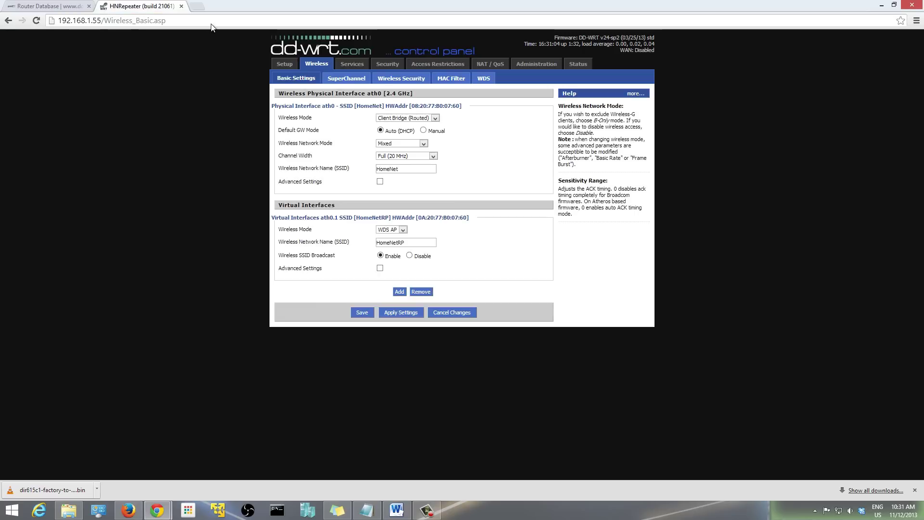
# Check the virtual interface's security mode choices, keep WPA2 Personal, and save the wireless security settings
pyautogui.click(402, 77)
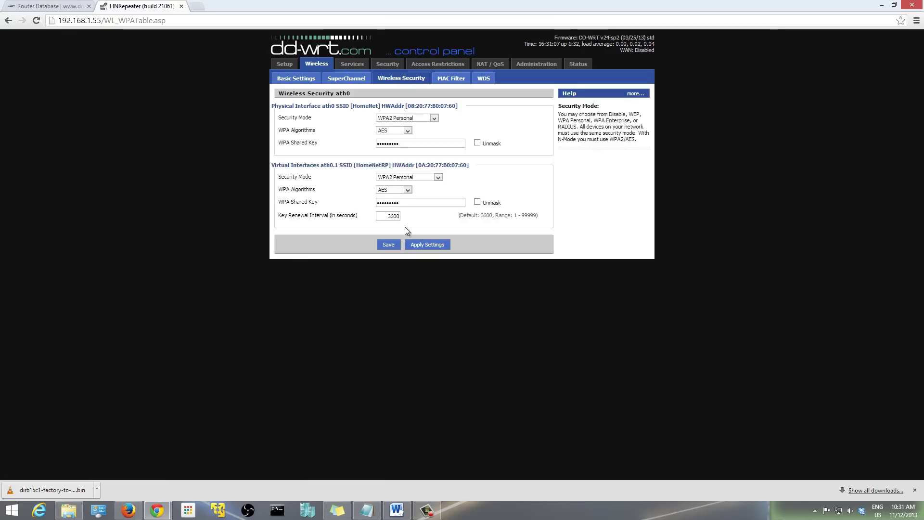
pyautogui.click(403, 178)
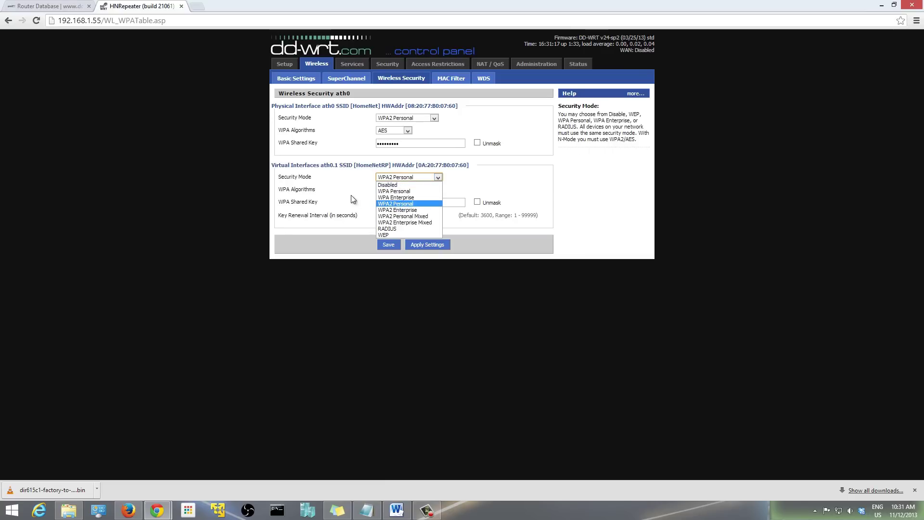
pyautogui.click(388, 204)
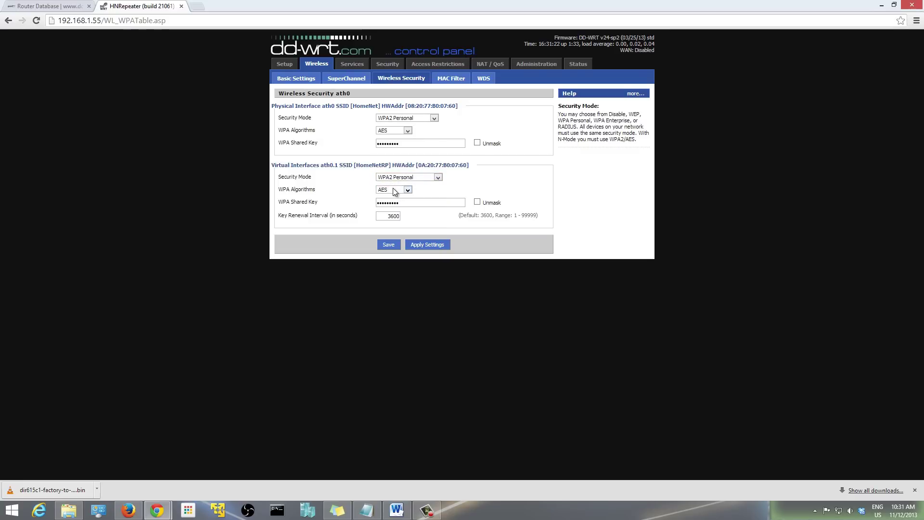
pyautogui.click(387, 247)
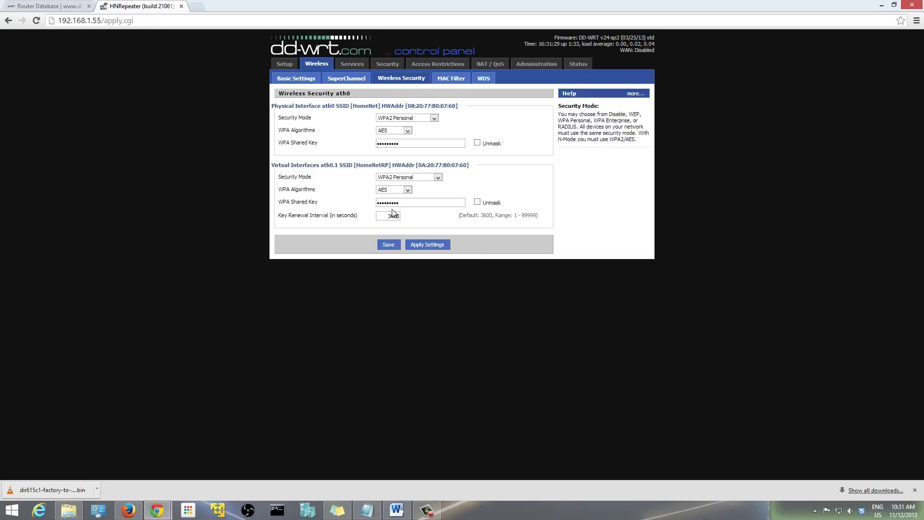
# Look over the Services page, and save and apply the firewall settings with the SPI firewall left disabled
pyautogui.click(353, 65)
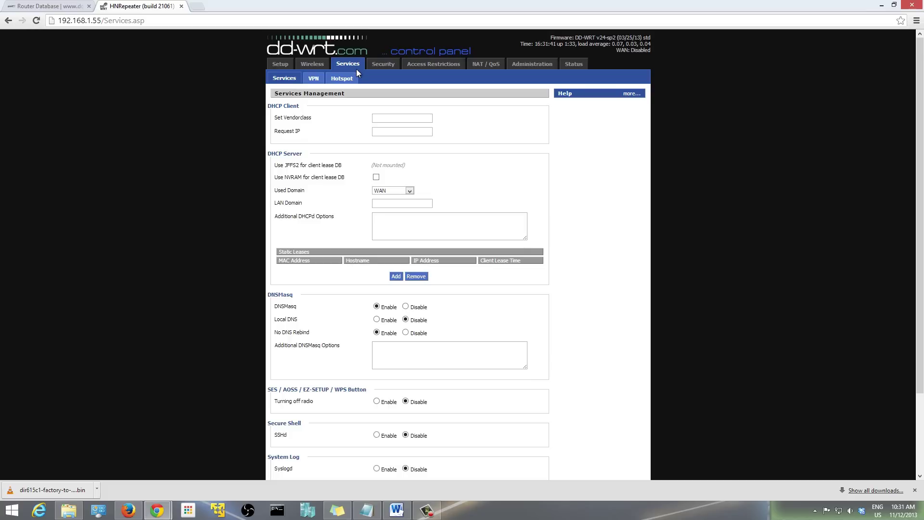
pyautogui.click(383, 64)
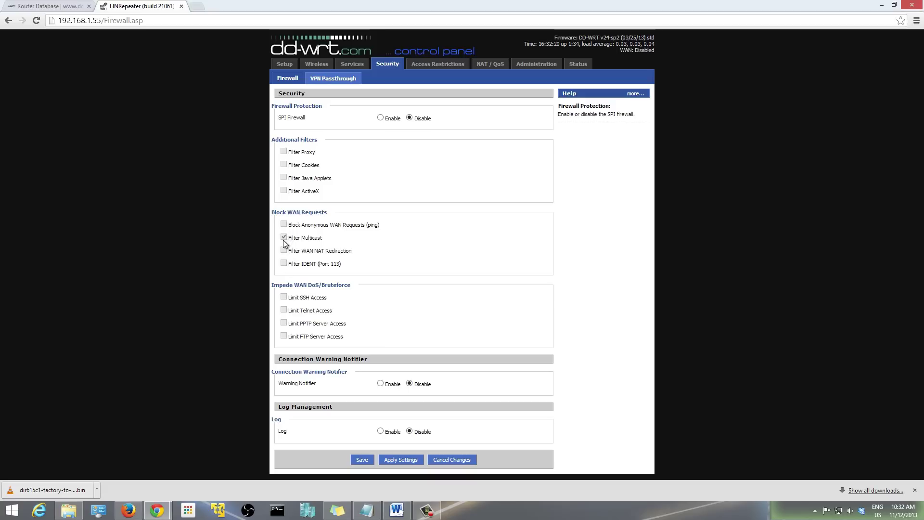
pyautogui.click(365, 459)
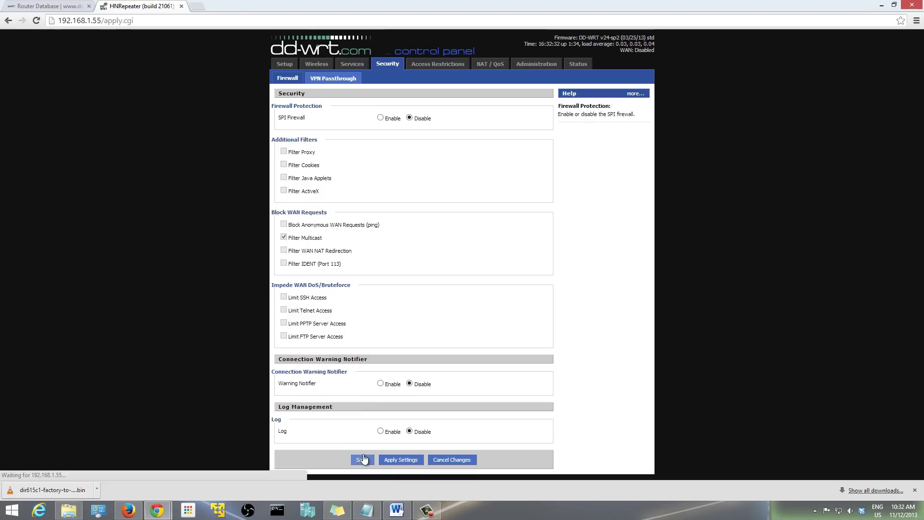
pyautogui.click(401, 461)
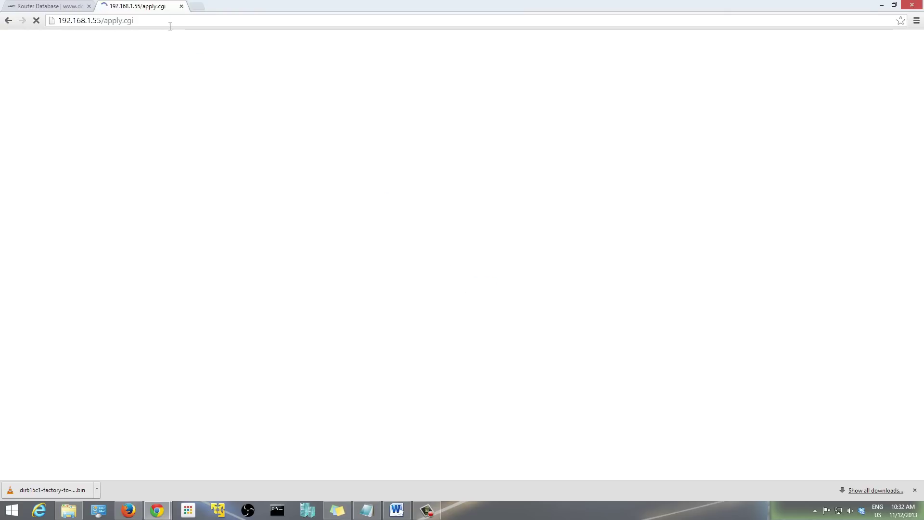
# Reconnect to the router's control panel at 192.168.1.55 and reload its system information page
pyautogui.moveTo(138, 19); pyautogui.dragTo(102, 14)
pyautogui.moveTo(155, 25); pyautogui.dragTo(102, 24)
pyautogui.press('BackSpace')
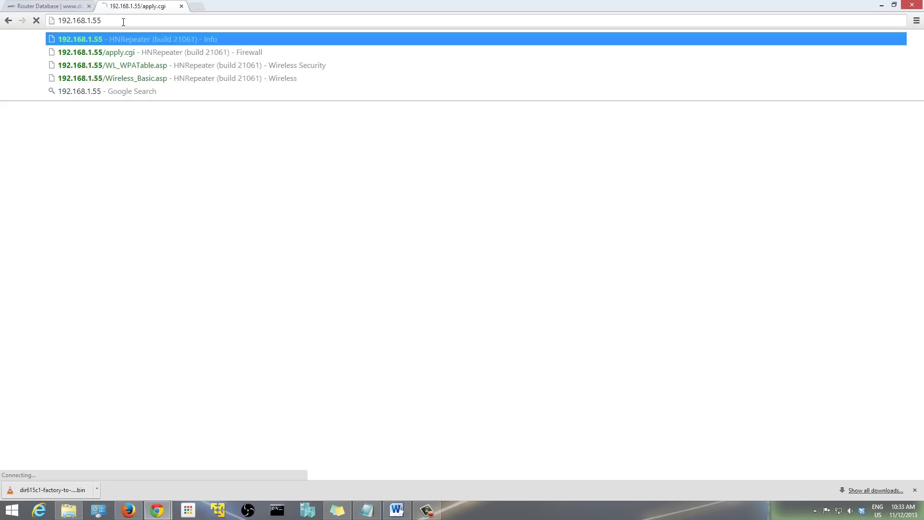
pyautogui.press('Return')
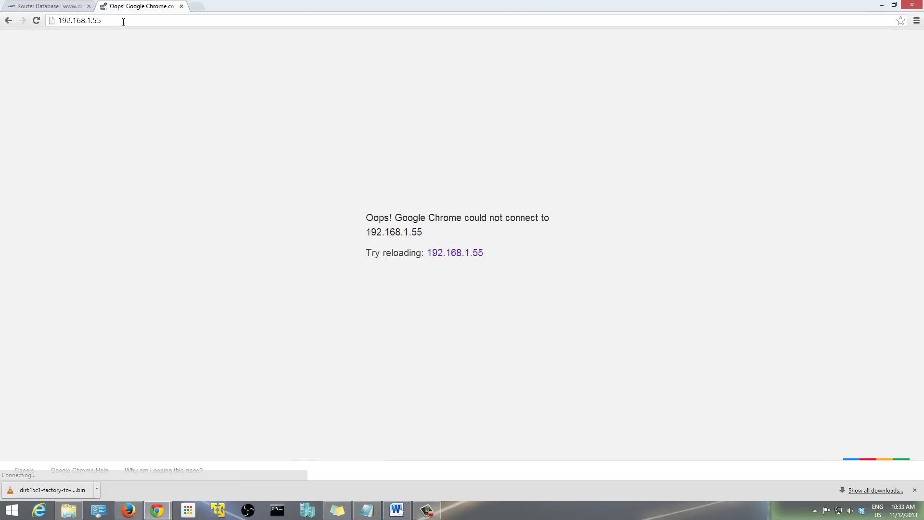
pyautogui.click(455, 253)
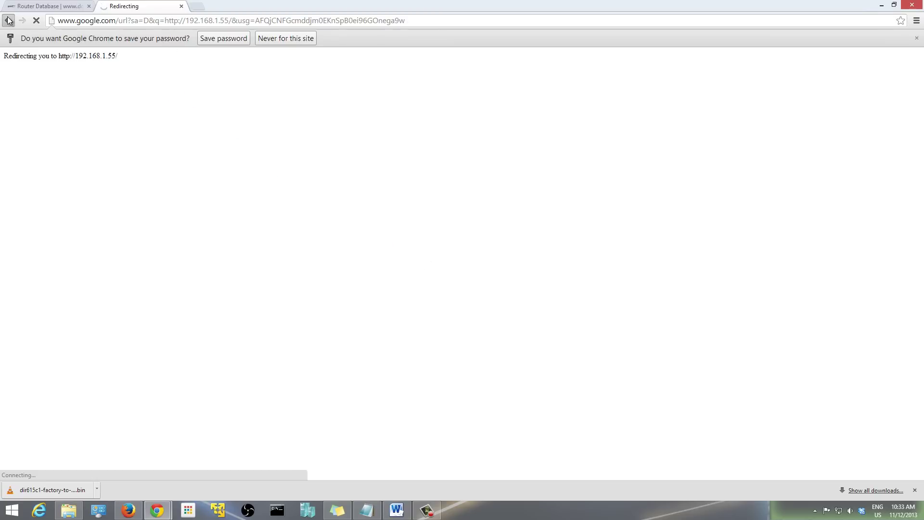
pyautogui.click(114, 21)
pyautogui.press('Return')
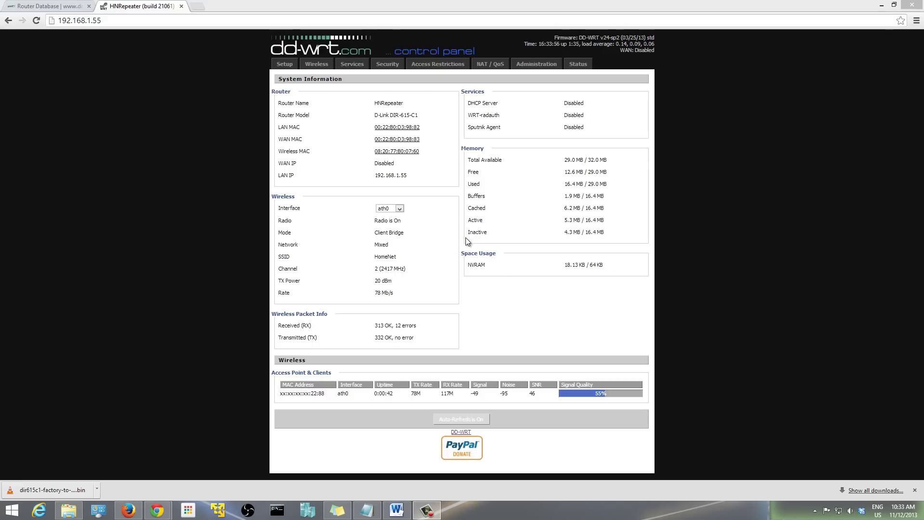
pyautogui.click(101, 24)
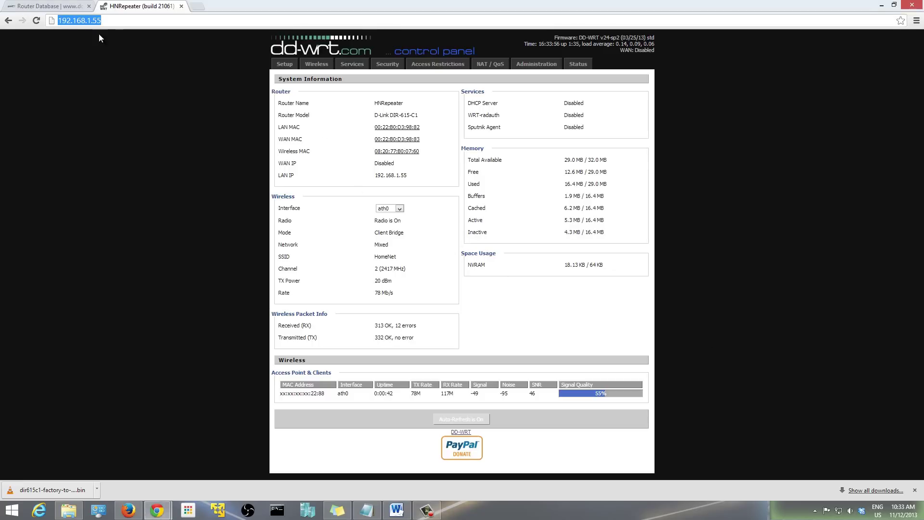
pyautogui.press('Return')
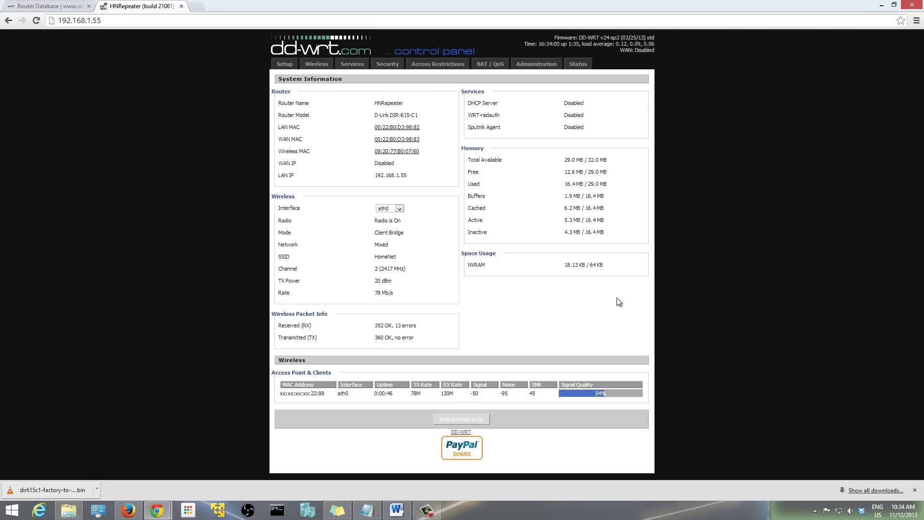
# Review the router status information and the wireless status of interface ath0
pyautogui.click(572, 68)
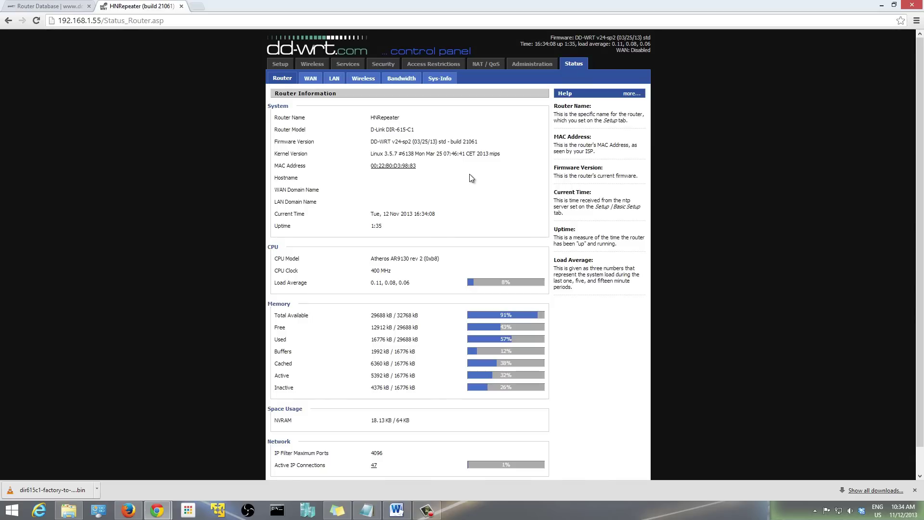
pyautogui.scroll(-1, 486, 185)
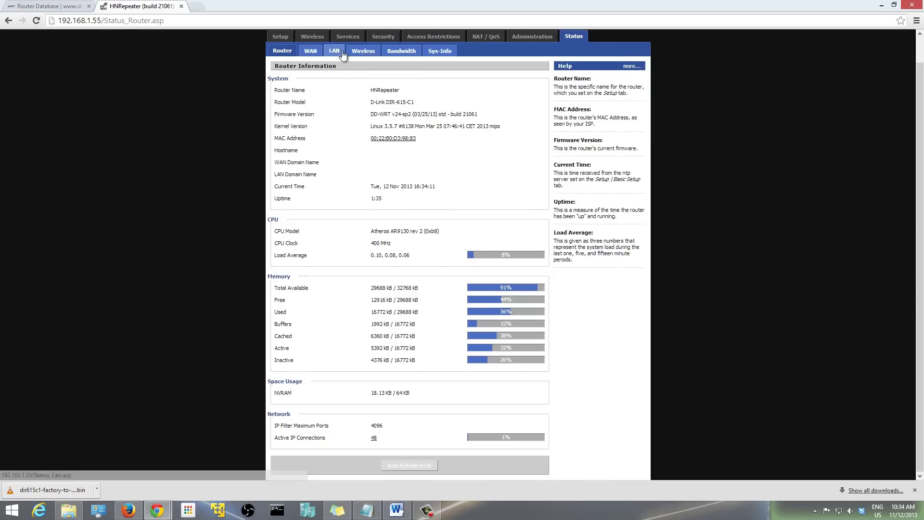
pyautogui.click(367, 51)
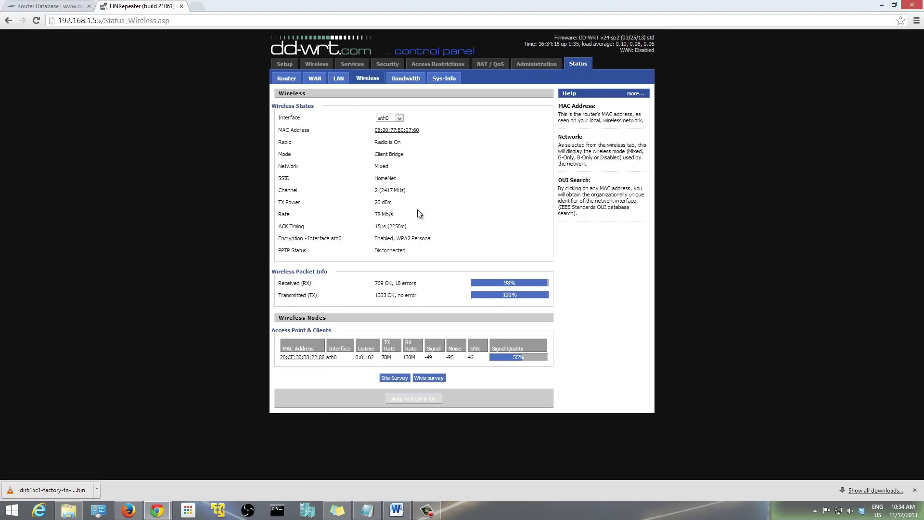
# Run a site survey of neighbouring wireless networks and join the HomeNet network as a client
pyautogui.click(393, 378)
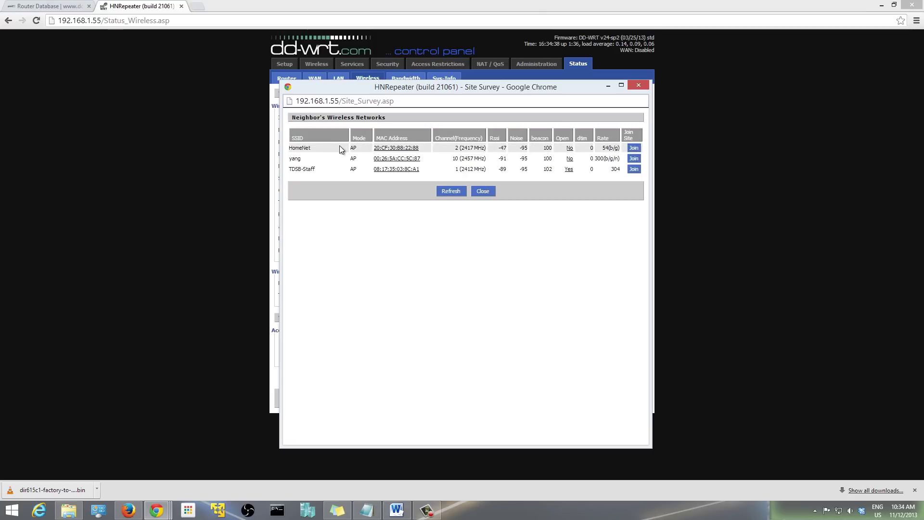
pyautogui.click(633, 149)
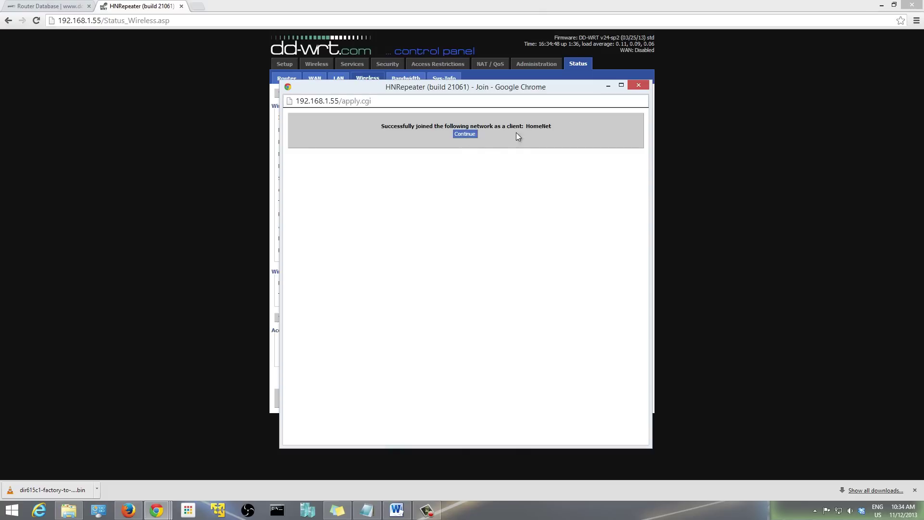
pyautogui.click(465, 134)
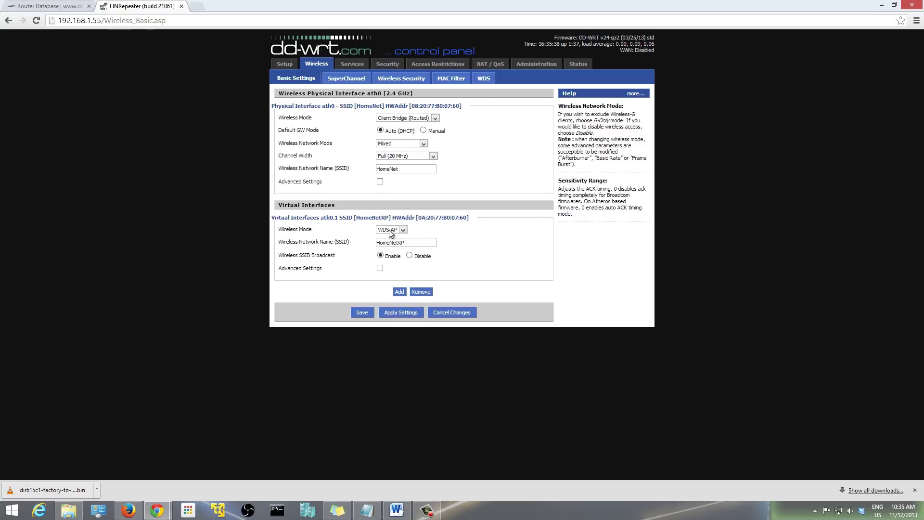
# Recheck the wireless security settings of both interfaces and return to the wireless basic settings
pyautogui.click(400, 79)
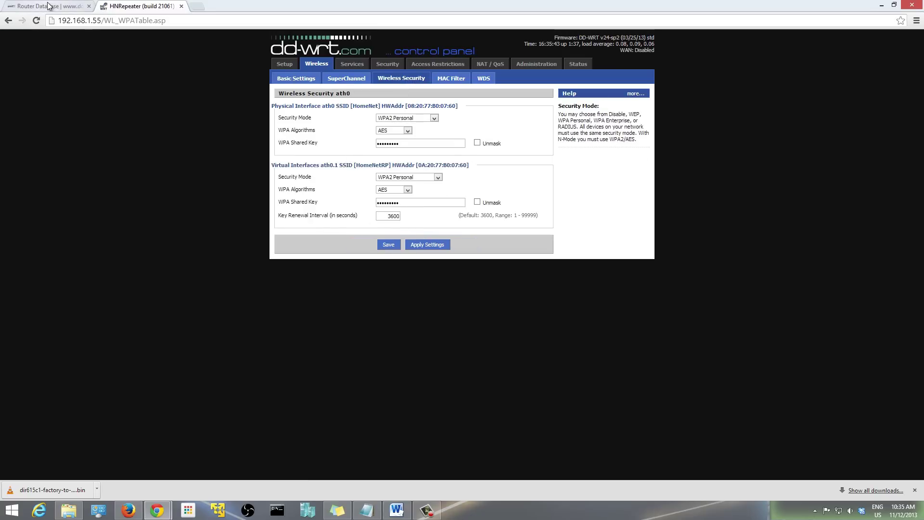
pyautogui.click(9, 22)
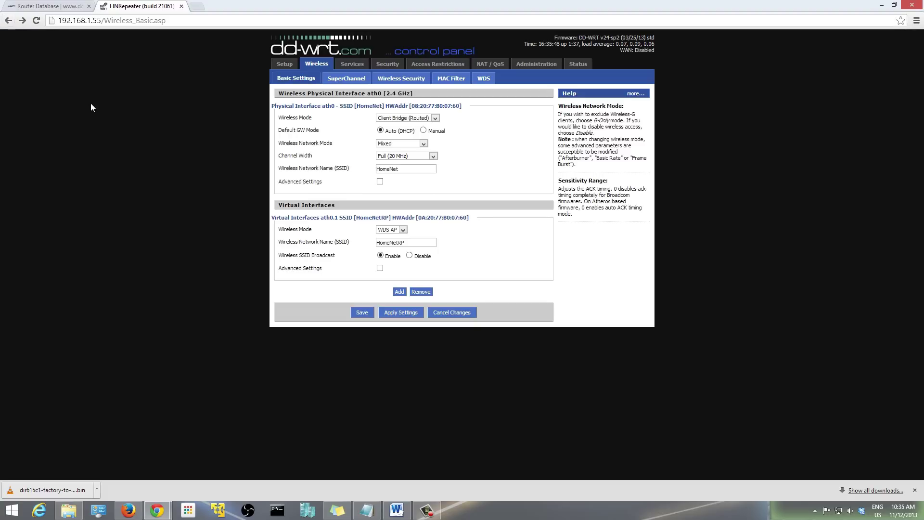